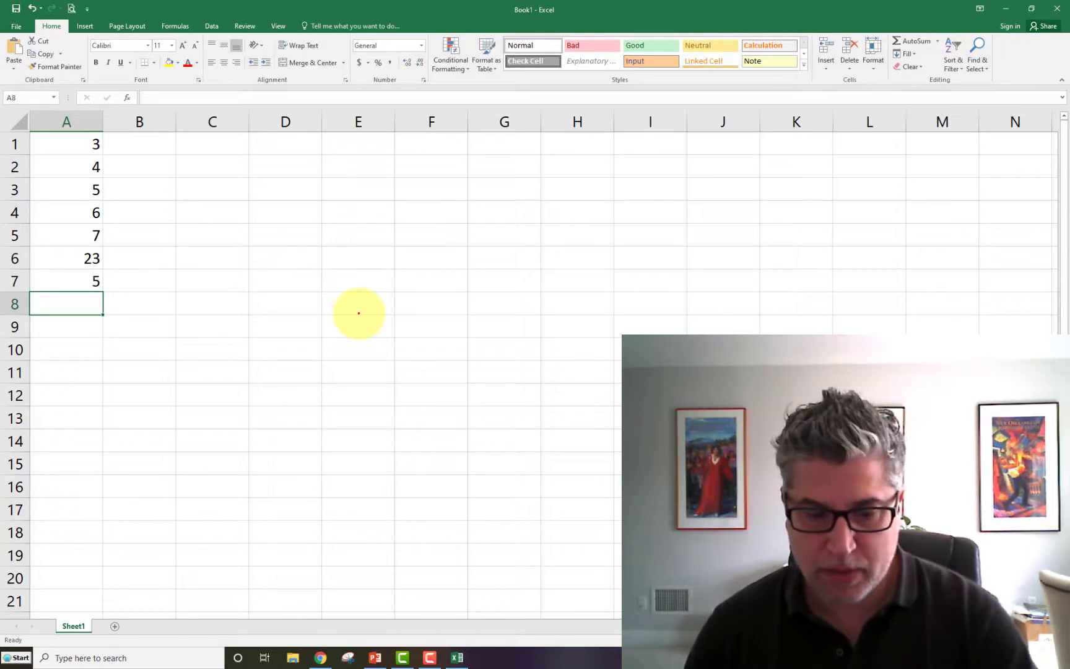
- Enter the values 12, 10, 13, 32 and 23 in cells A8 through A12
{"action": "type", "text": "12"}
{"action": "key", "text": "Return"}
{"action": "type", "text": "10"}
{"action": "key", "text": "Return"}
{"action": "type", "text": "13"}
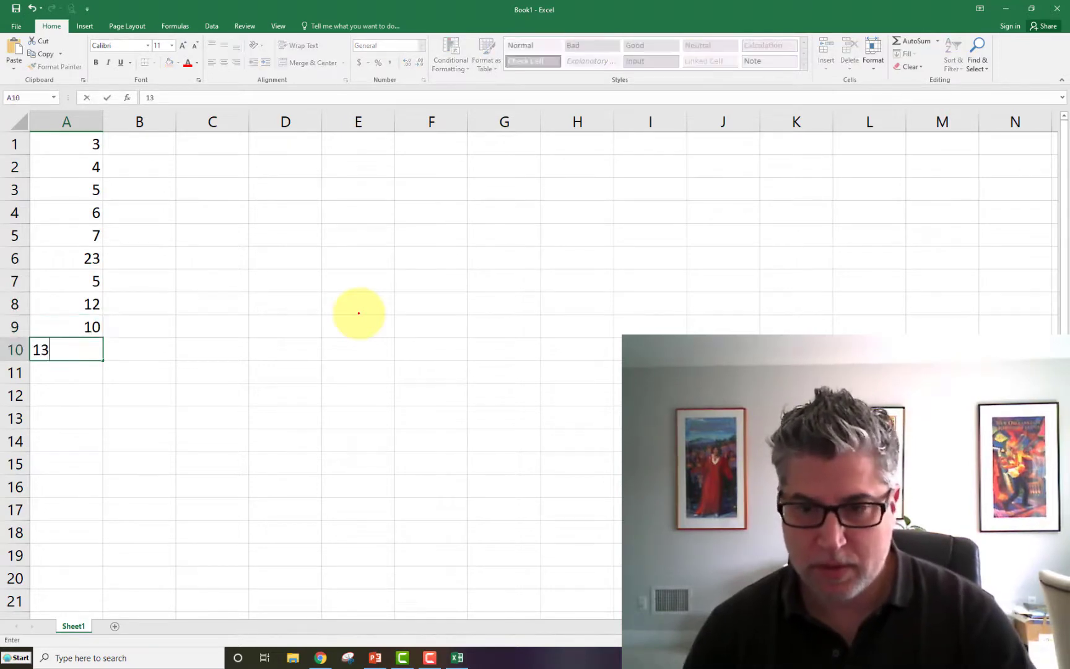
{"action": "key", "text": "Return"}
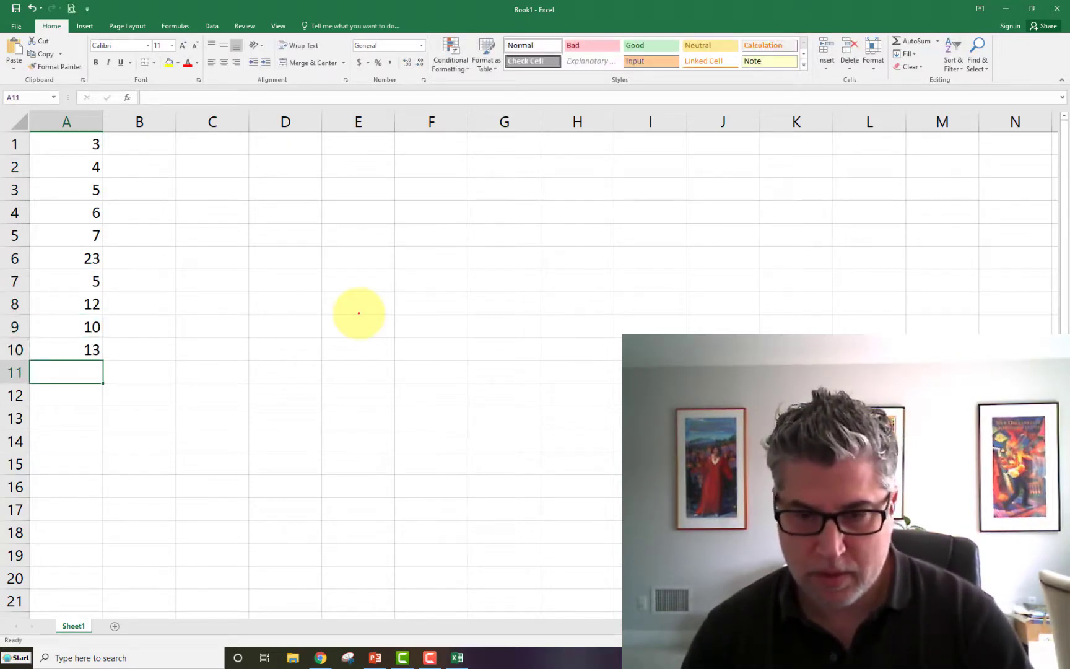
{"action": "type", "text": "32"}
{"action": "key", "text": "Return"}
{"action": "type", "text": "23"}
{"action": "key", "text": "Return"}
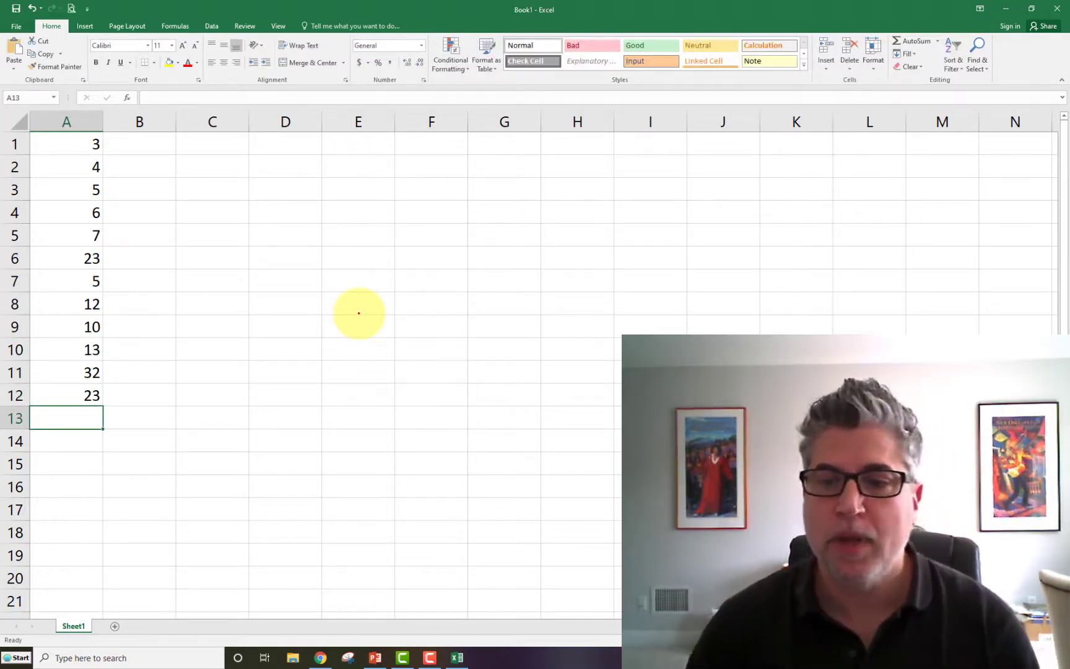
- Enter the label RANGE in cell C1
{"action": "key", "text": "Up"}
{"action": "key", "text": "Right"}
{"action": "key", "text": "Left"}
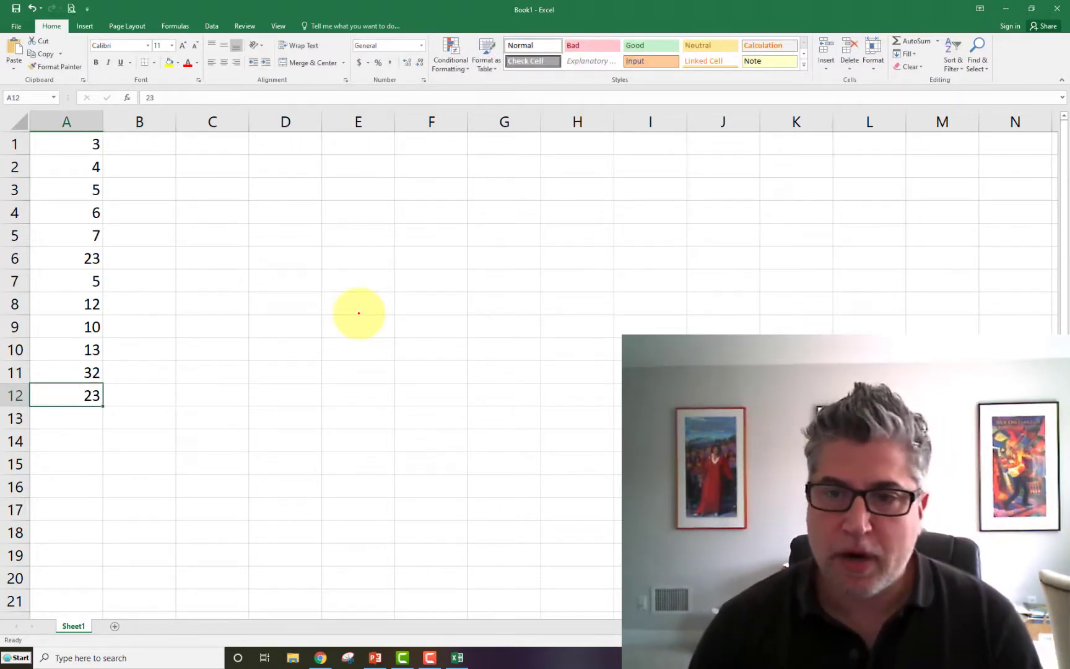
{"action": "key", "text": "ctrl+shift+Up"}
{"action": "key", "text": "Right"}
{"action": "key", "text": "Up"}
{"action": "key", "text": "Up"}
{"action": "key", "text": "Up"}
{"action": "key", "text": "Up"}
{"action": "key", "text": "Up"}
{"action": "key", "text": "Up"}
{"action": "key", "text": "Up"}
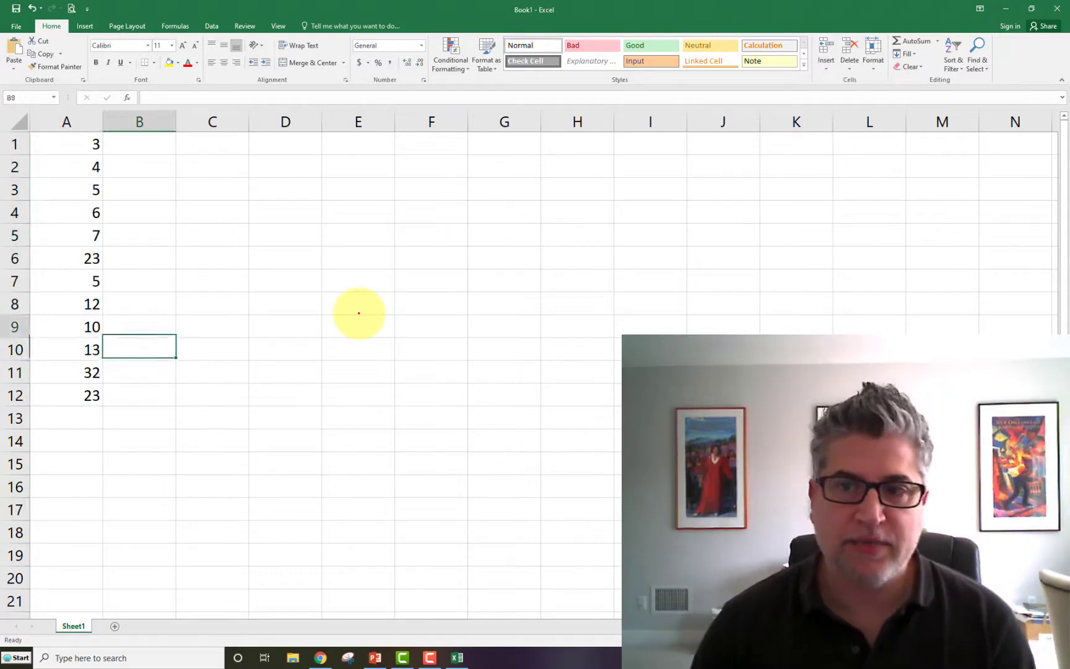
{"action": "key", "text": "Up"}
{"action": "key", "text": "Up"}
{"action": "key", "text": "Up"}
{"action": "key", "text": "Up"}
{"action": "key", "text": "Right"}
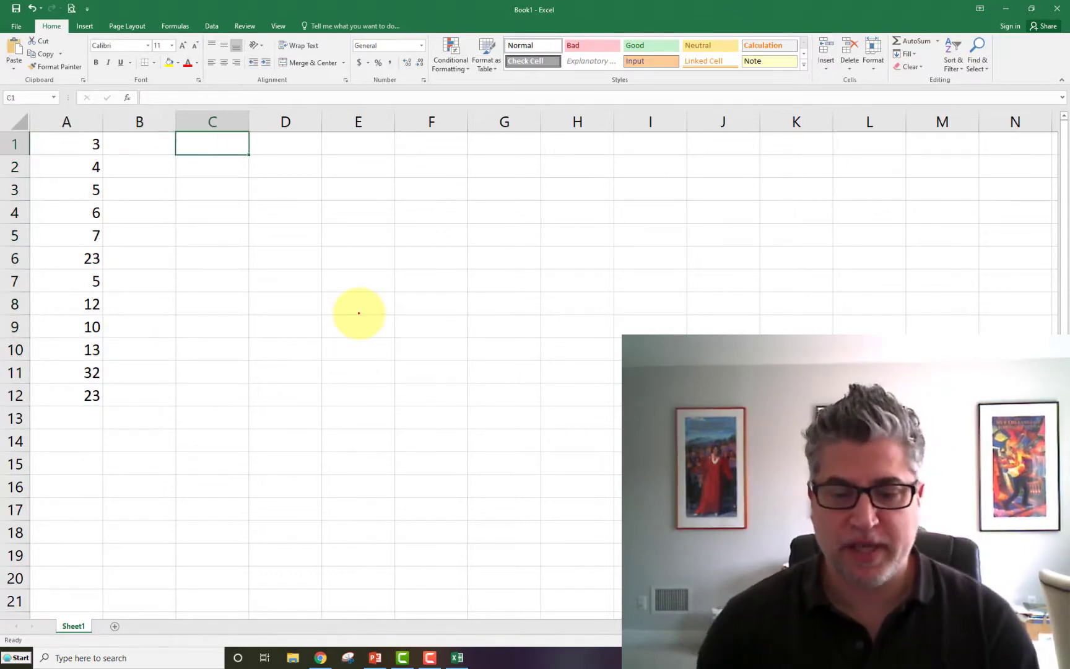
{"action": "type", "text": "RANGE"}
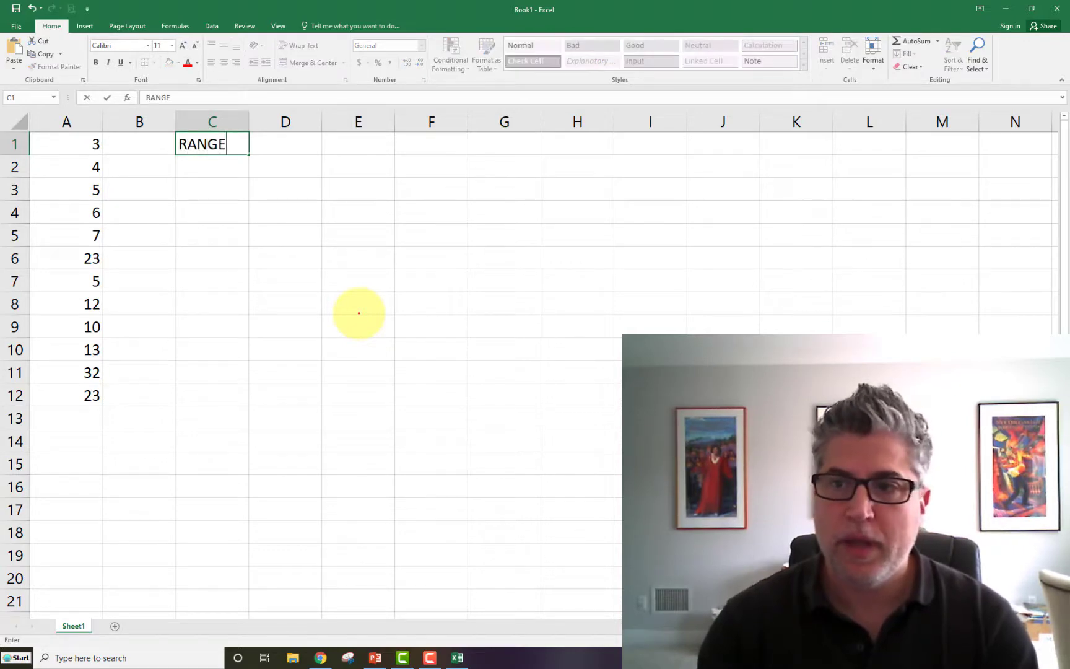
{"action": "key", "text": "Return"}
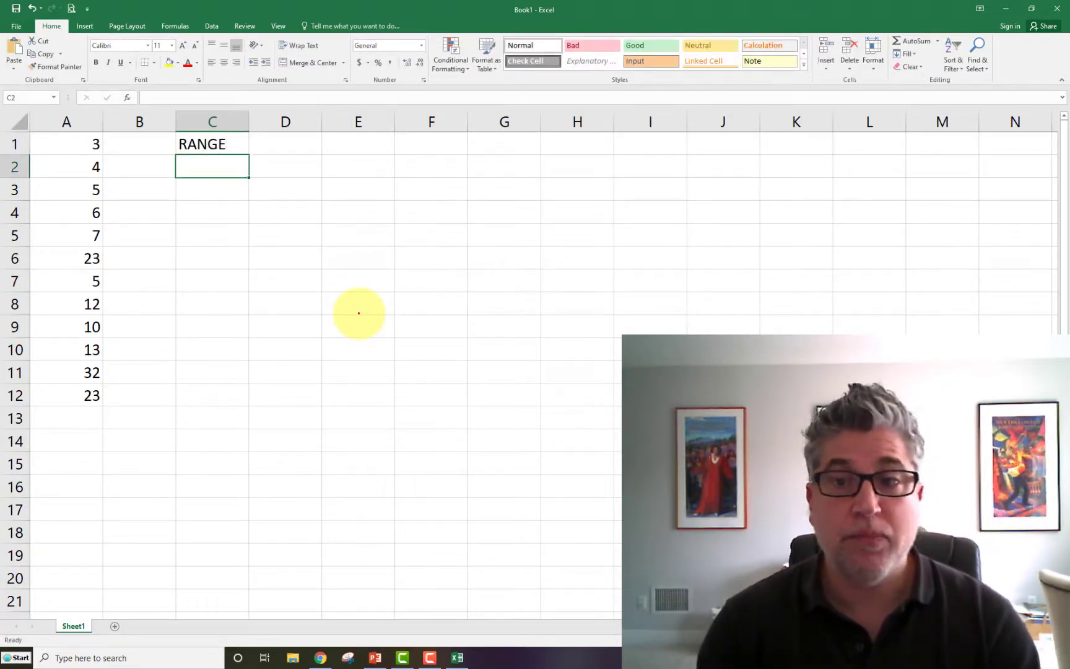
- Add the labels "25th pctile" in cell C2 and "50th pctile" in cell C3
{"action": "type", "text": "25th pct"}
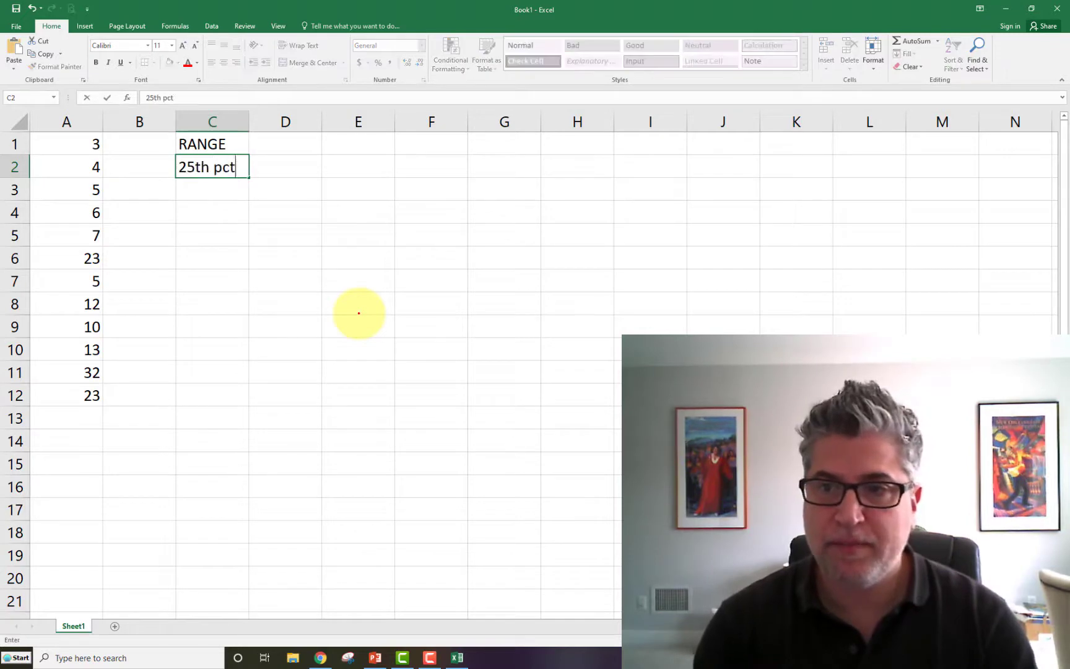
{"action": "type", "text": "ile"}
{"action": "key", "text": "Return"}
{"action": "type", "text": "50th"}
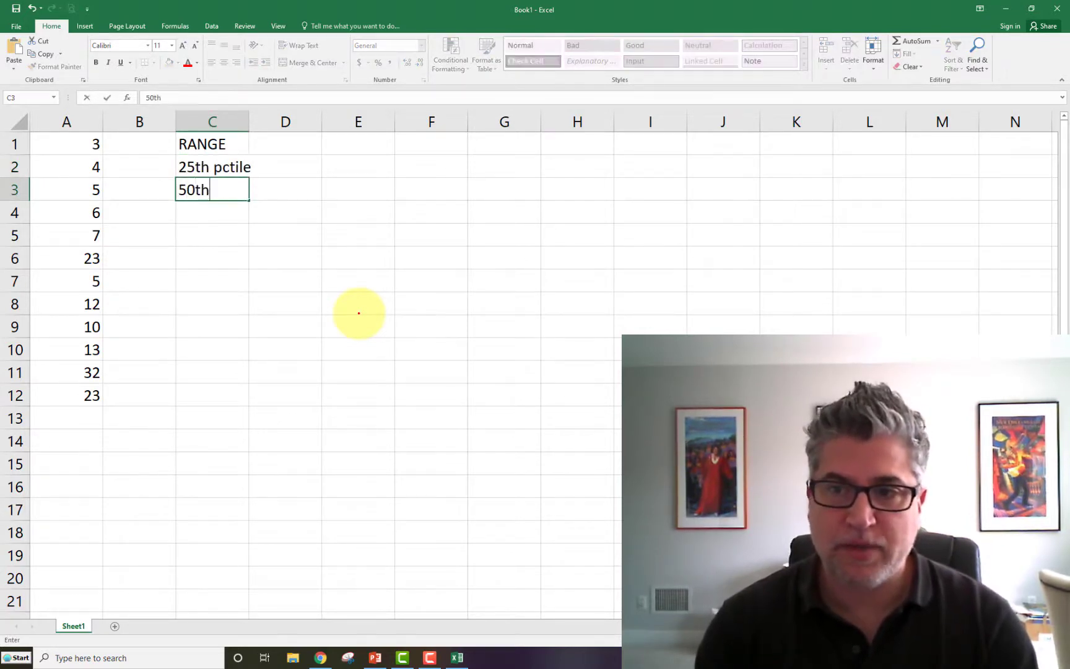
{"action": "type", "text": " pctile"}
{"action": "key", "text": "BackSpace"}
{"action": "type", "text": "tile"}
{"action": "key", "text": "Return"}
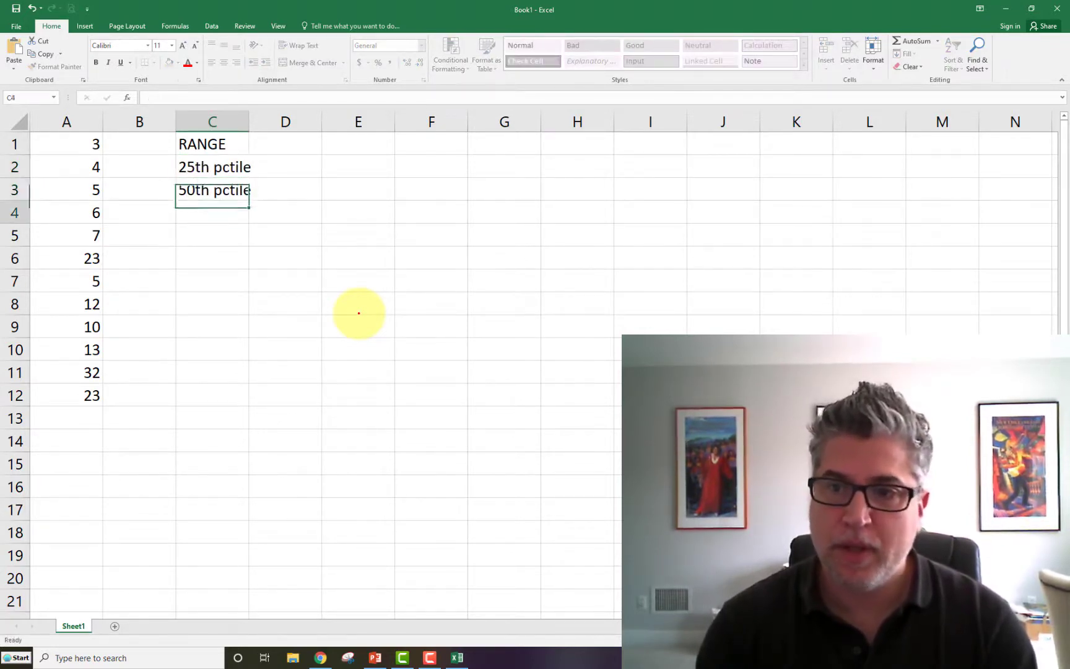
- Add the labels "75th pctile" in cell C4 and "IQR" in cell C5
{"action": "type", "text": "75th pc"}
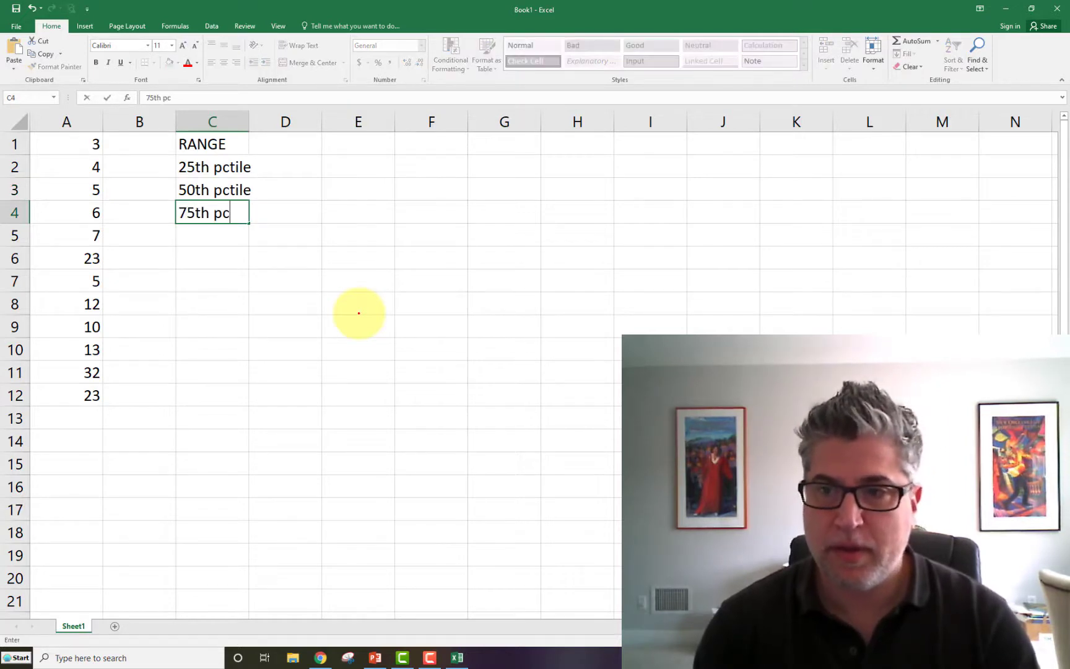
{"action": "type", "text": "tiel"}
{"action": "key", "text": "BackSpace"}
{"action": "key", "text": "BackSpace"}
{"action": "type", "text": "le"}
{"action": "key", "text": "Return"}
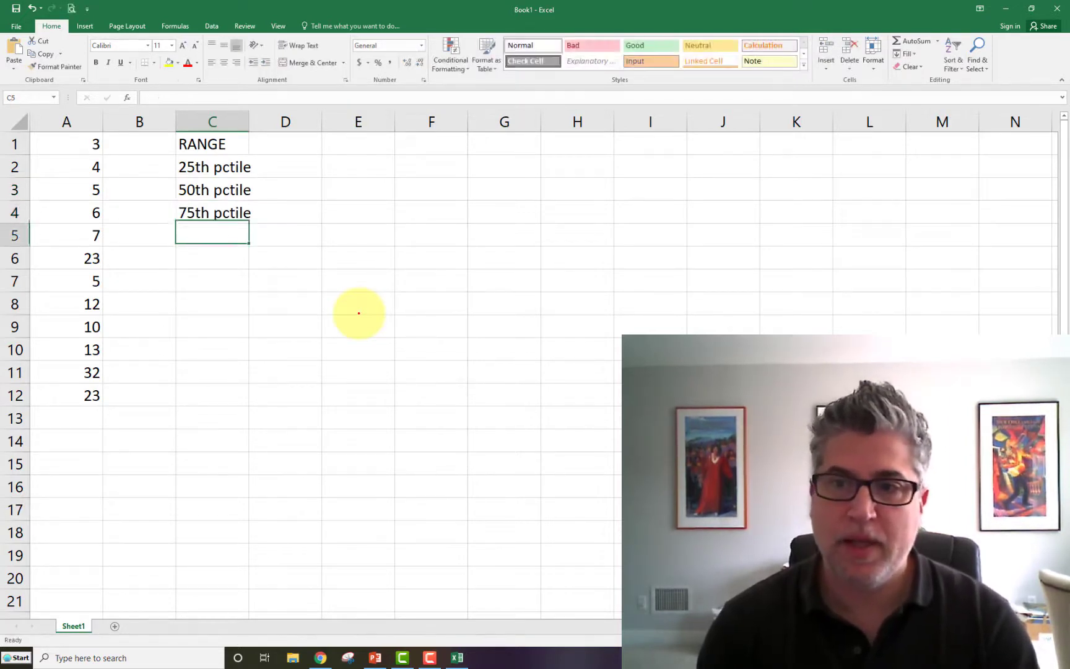
{"action": "type", "text": "IQ"}
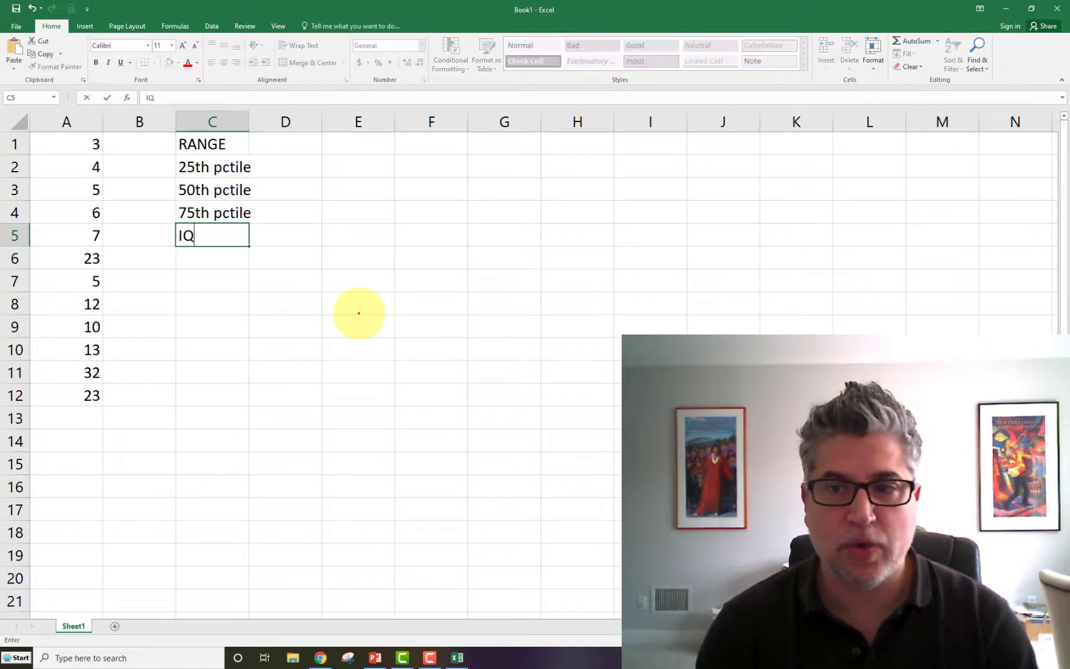
{"action": "type", "text": "R"}
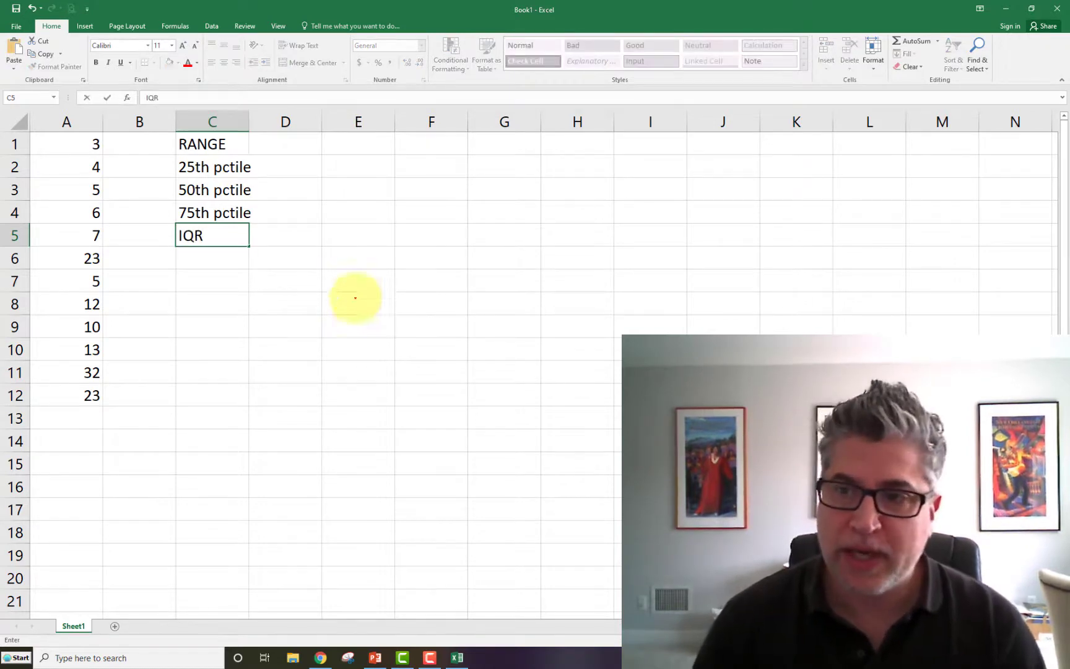
- Widen column C slightly so that the percentile labels fit inside it
{"action": "left_click", "coordinate": [247, 119]}
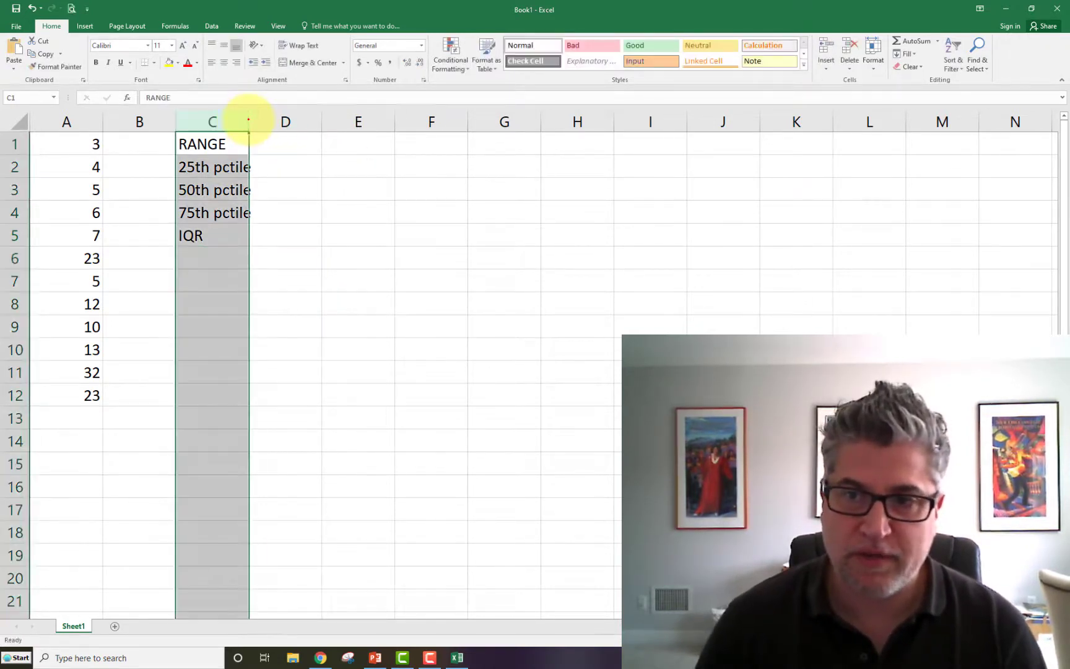
{"action": "left_click_drag", "start_coordinate": [249, 119], "coordinate": [258, 120]}
{"action": "left_click", "coordinate": [339, 337]}
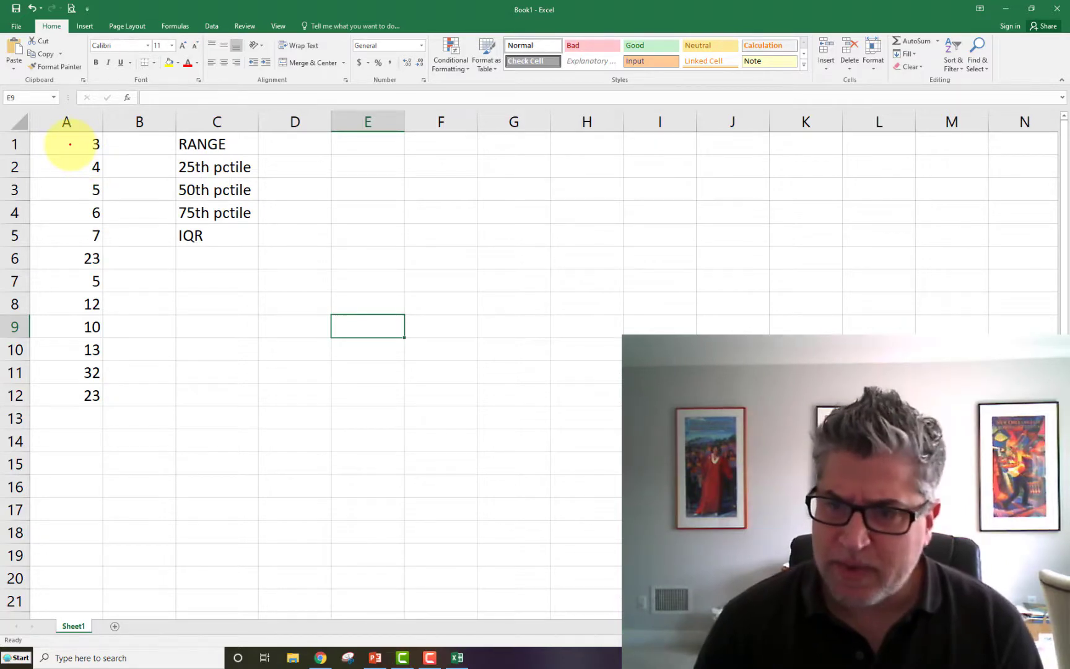
{"action": "left_click", "coordinate": [70, 144]}
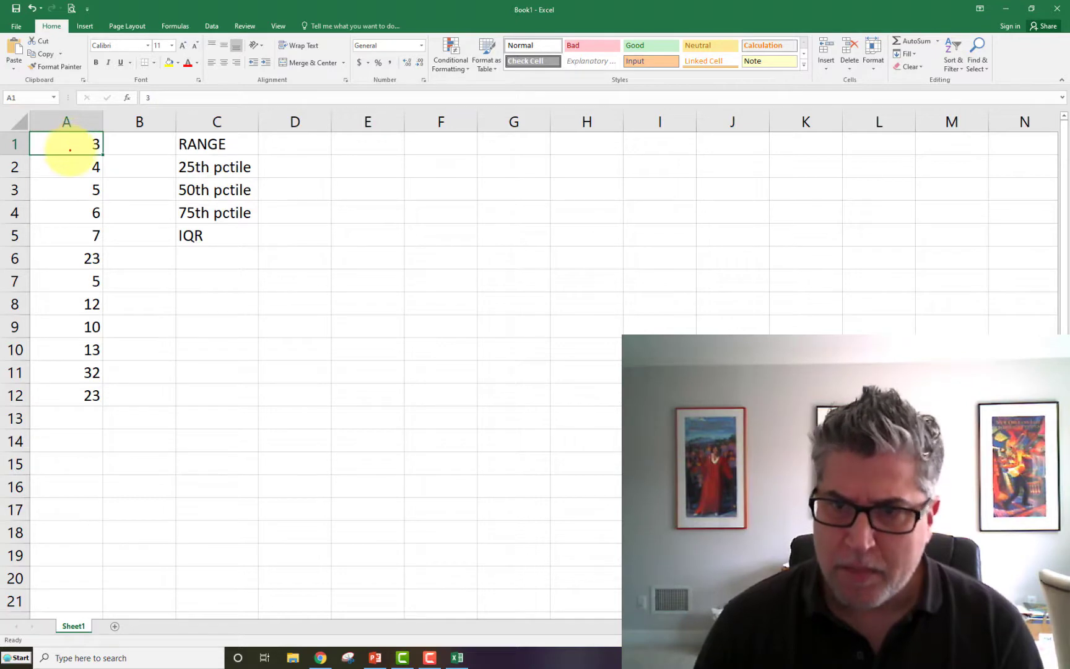
{"action": "left_click_drag", "start_coordinate": [70, 146], "coordinate": [86, 371]}
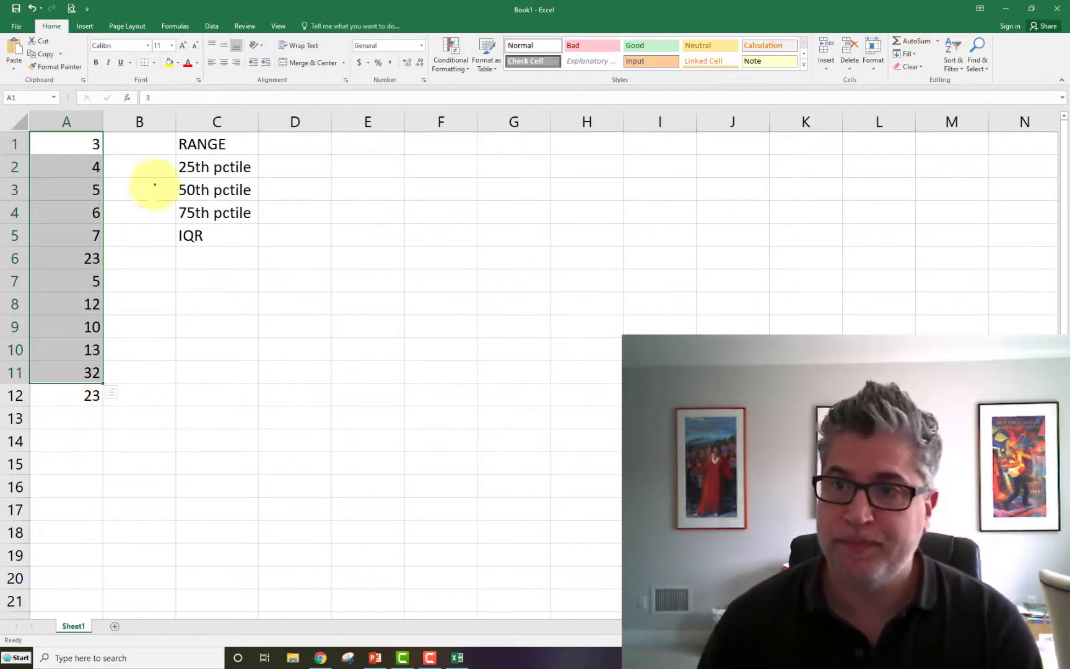
{"action": "left_click", "coordinate": [297, 149]}
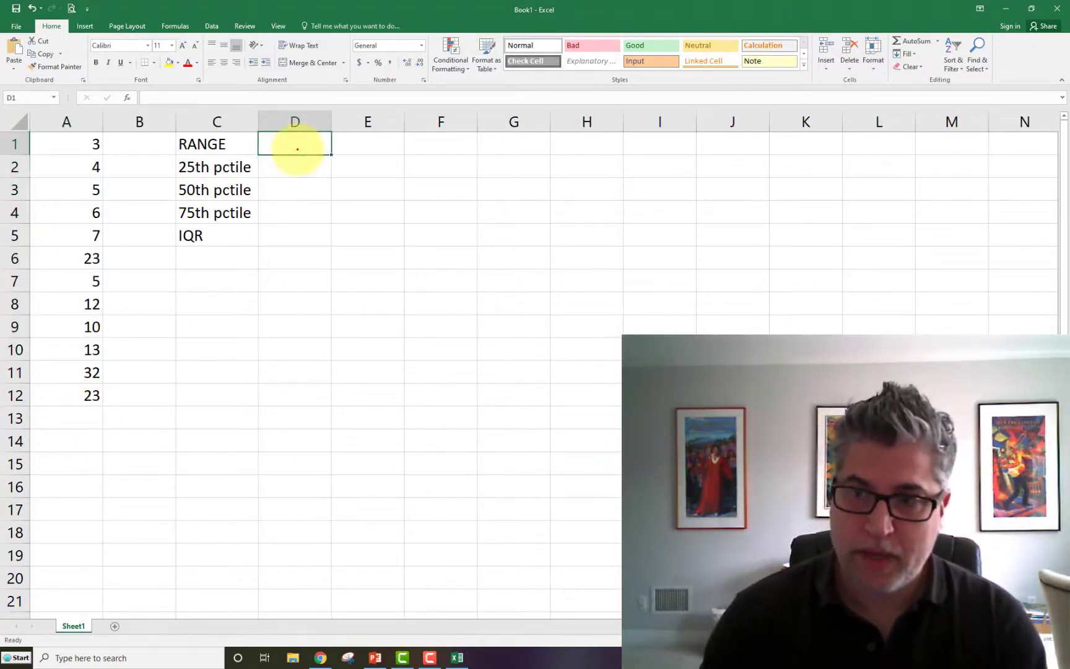
{"action": "type", "text": "="}
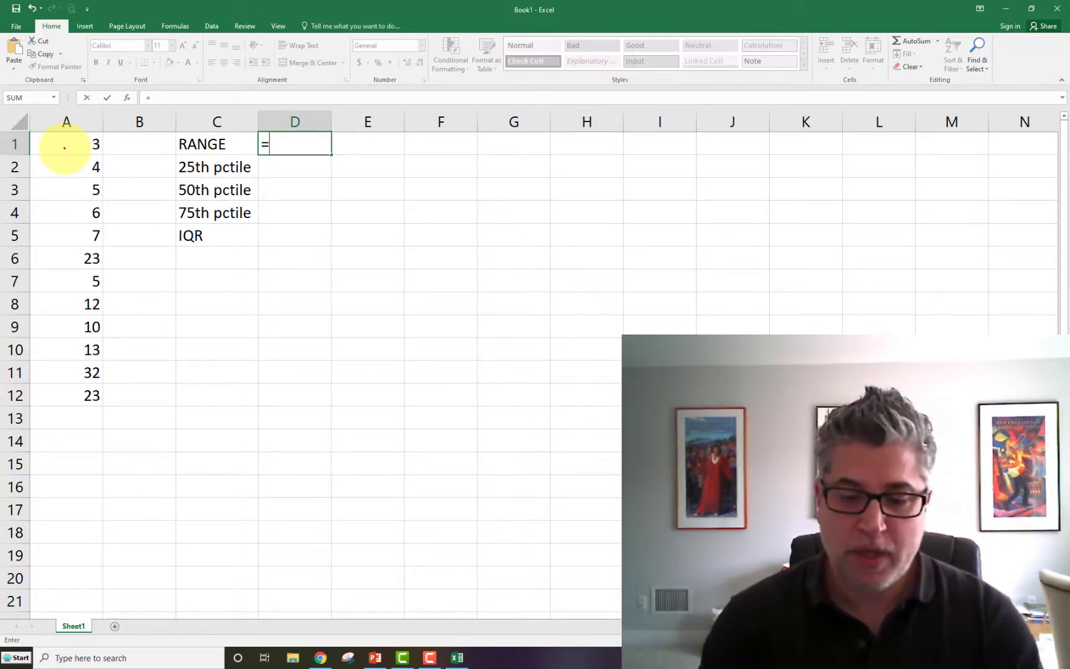
{"action": "key", "text": "Escape"}
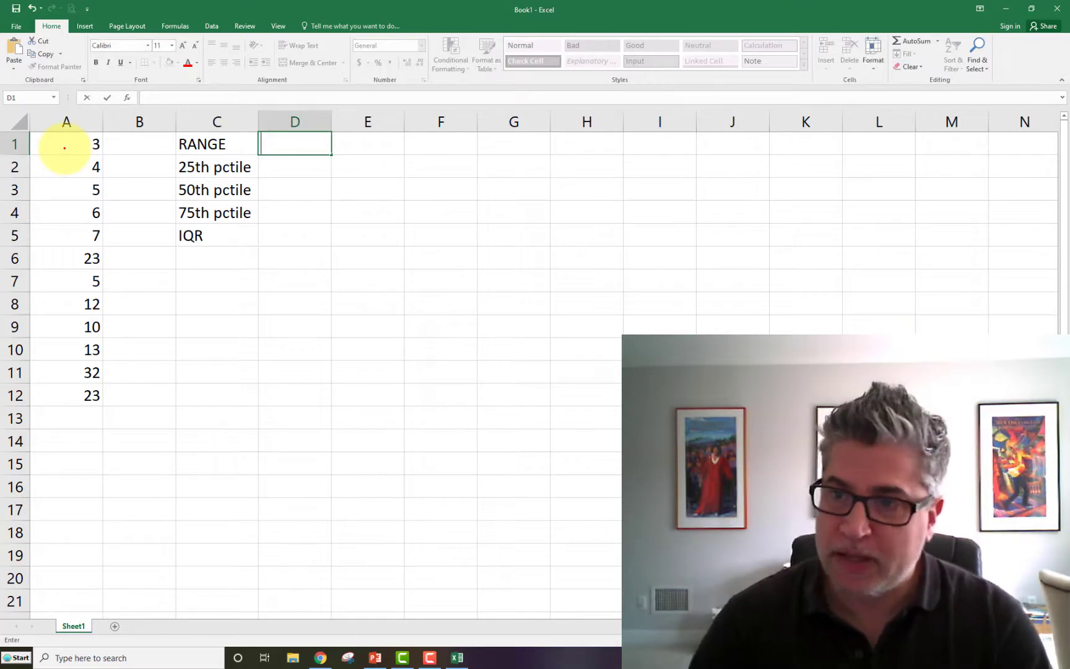
- Move the label block C1:C5 down two rows so that it starts in cell C3
{"action": "left_click_drag", "start_coordinate": [197, 144], "coordinate": [203, 233]}
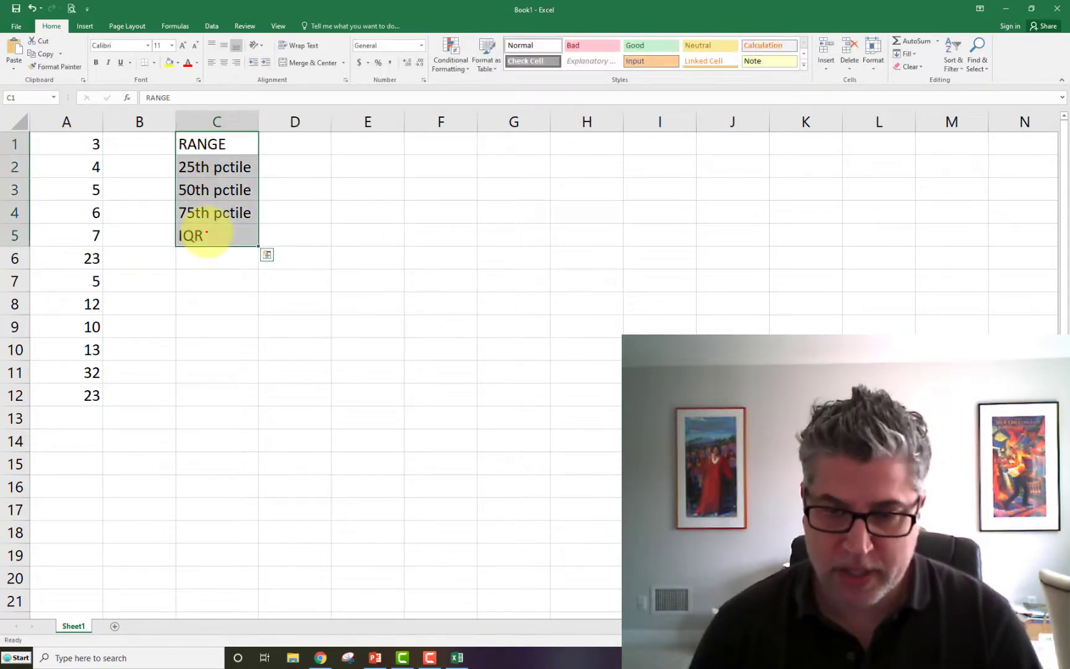
{"action": "key", "text": "ctrl+c"}
{"action": "left_click", "coordinate": [204, 190]}
{"action": "key", "text": "ctrl+v"}
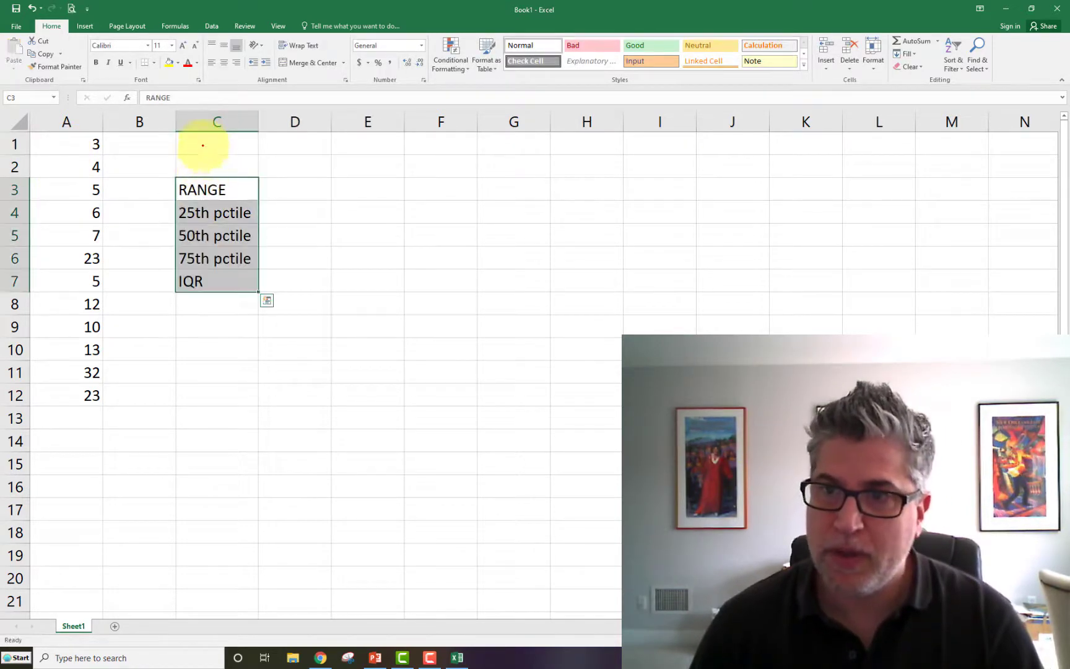
- Enter the labels MAX in cell C1 and MIN in cell C2
{"action": "left_click", "coordinate": [202, 143]}
{"action": "type", "text": "MAX"}
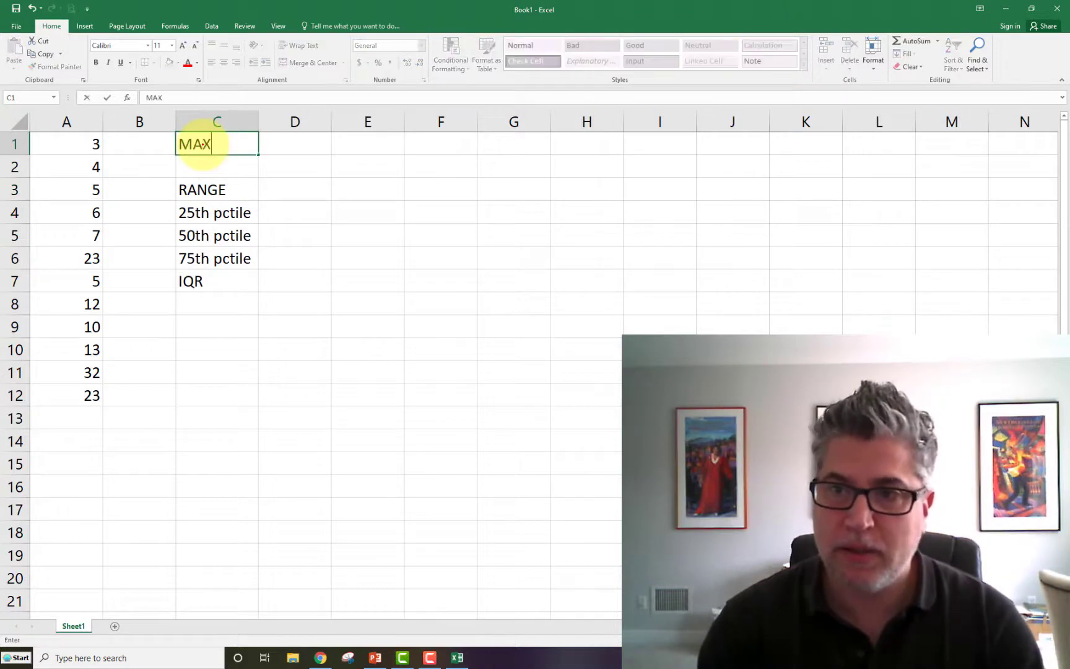
{"action": "key", "text": "Return"}
{"action": "type", "text": "MIN"}
{"action": "key", "text": "Up"}
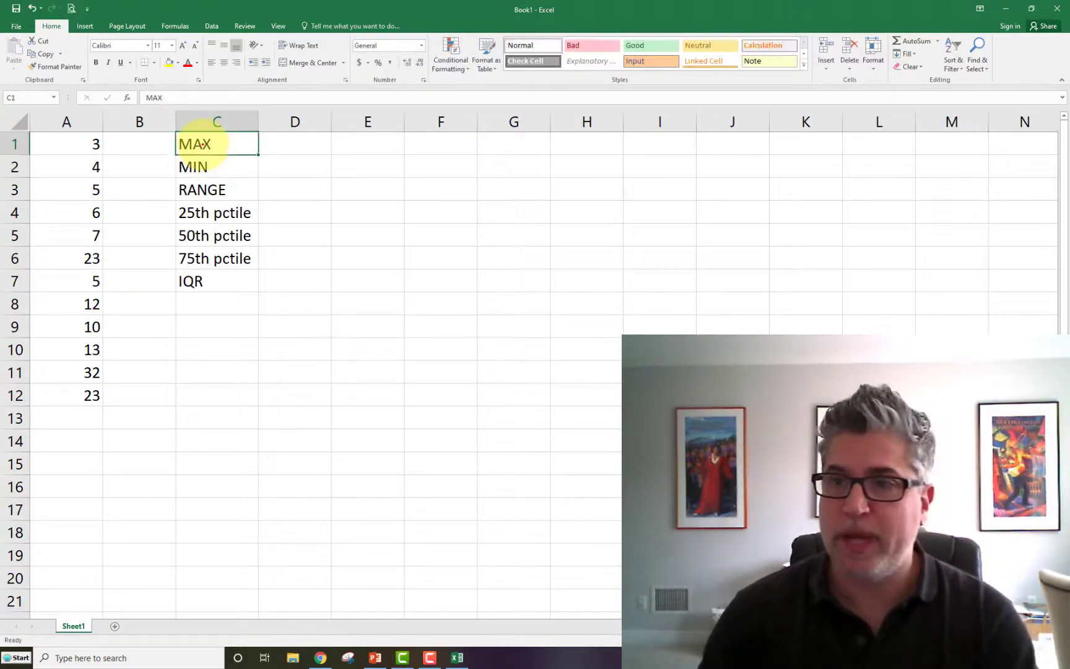
- Calculate the maximum of the data in cell D1 with the formula =max(A1:A12)
{"action": "key", "text": "Right"}
{"action": "type", "text": "="}
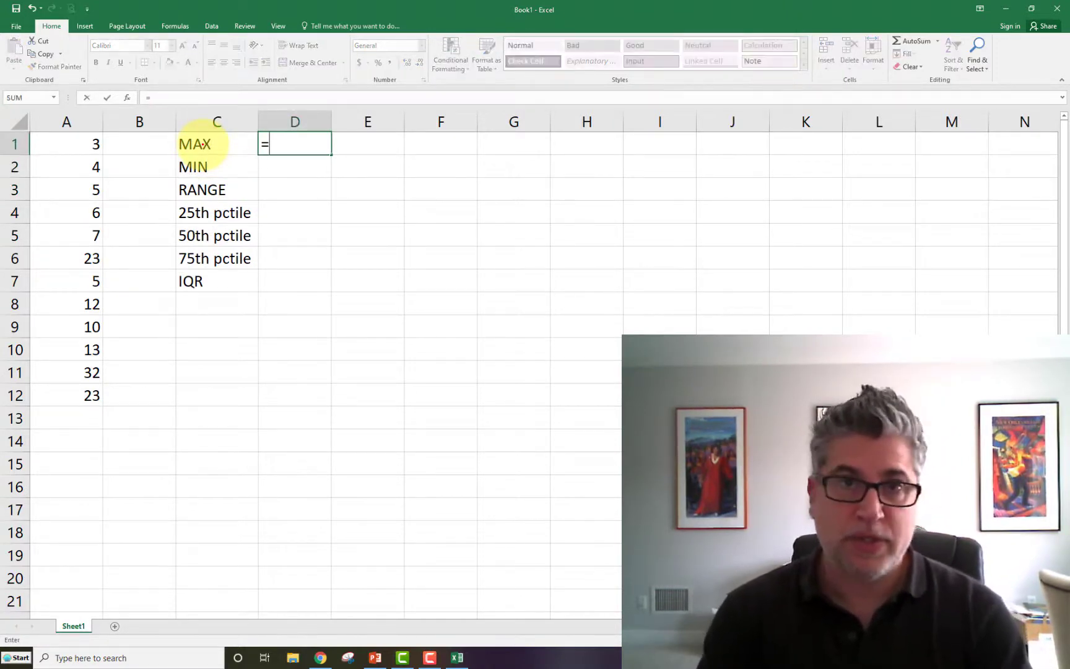
{"action": "type", "text": "max"}
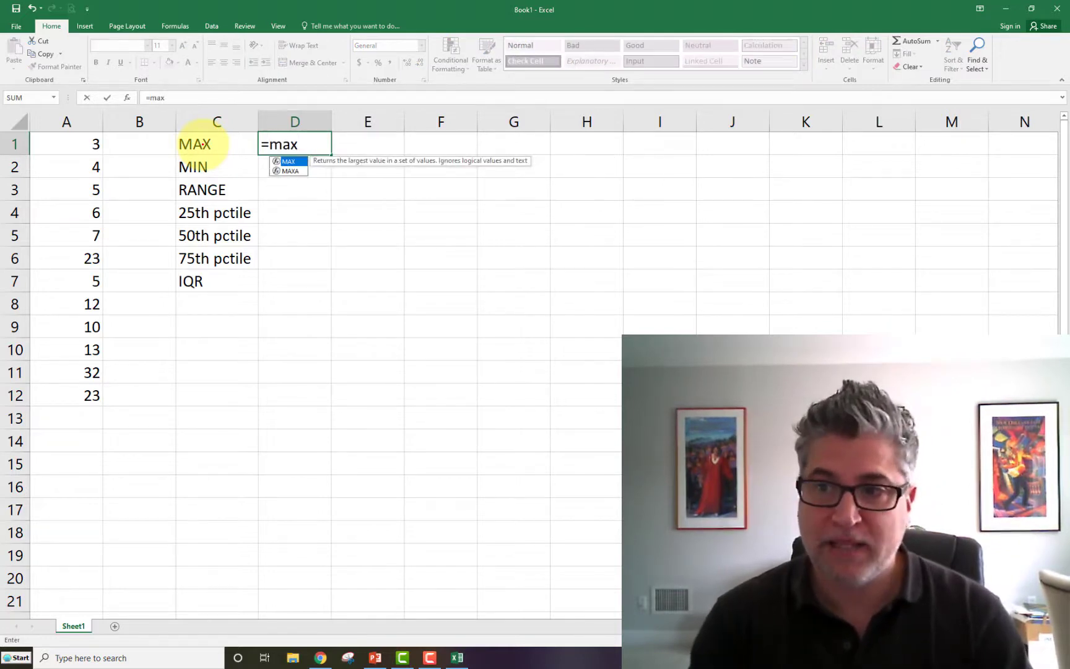
{"action": "type", "text": "("}
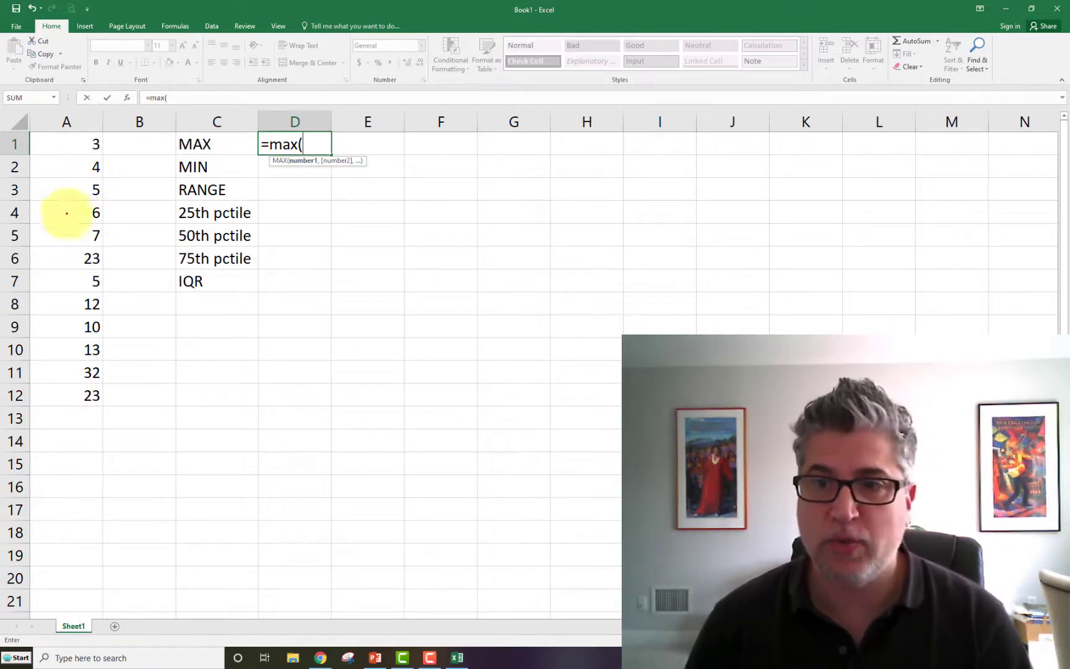
{"action": "type", "text": "a1:a1"}
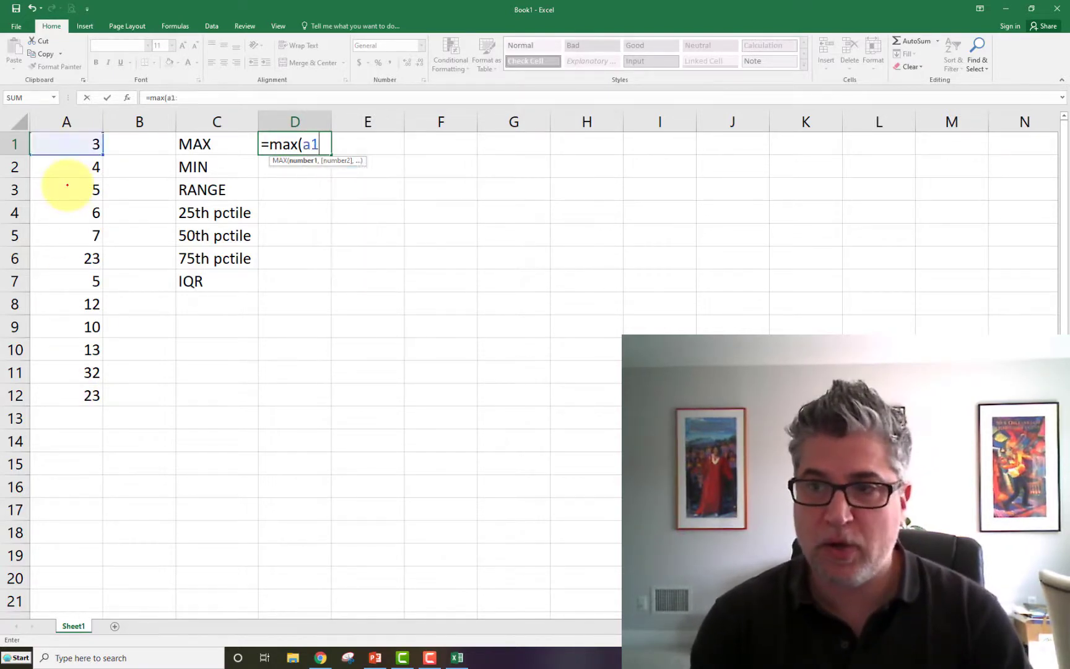
{"action": "key", "text": "BackSpace"}
{"action": "key", "text": "BackSpace"}
{"action": "key", "text": "BackSpace"}
{"action": "key", "text": "BackSpace"}
{"action": "key", "text": "BackSpace"}
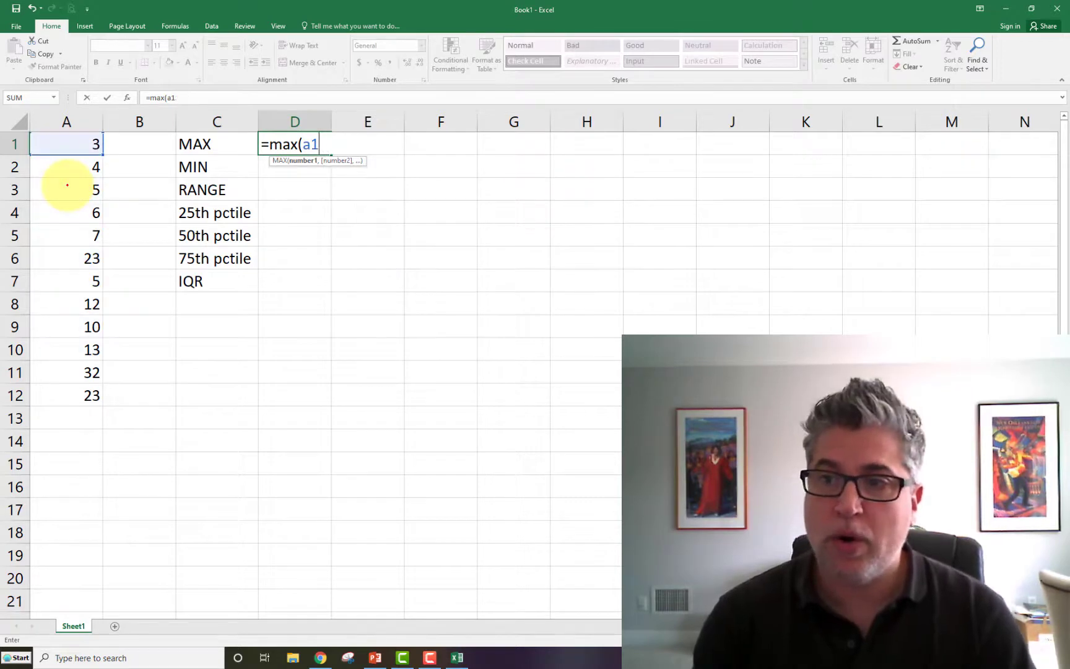
{"action": "left_click_drag", "start_coordinate": [67, 143], "coordinate": [73, 401]}
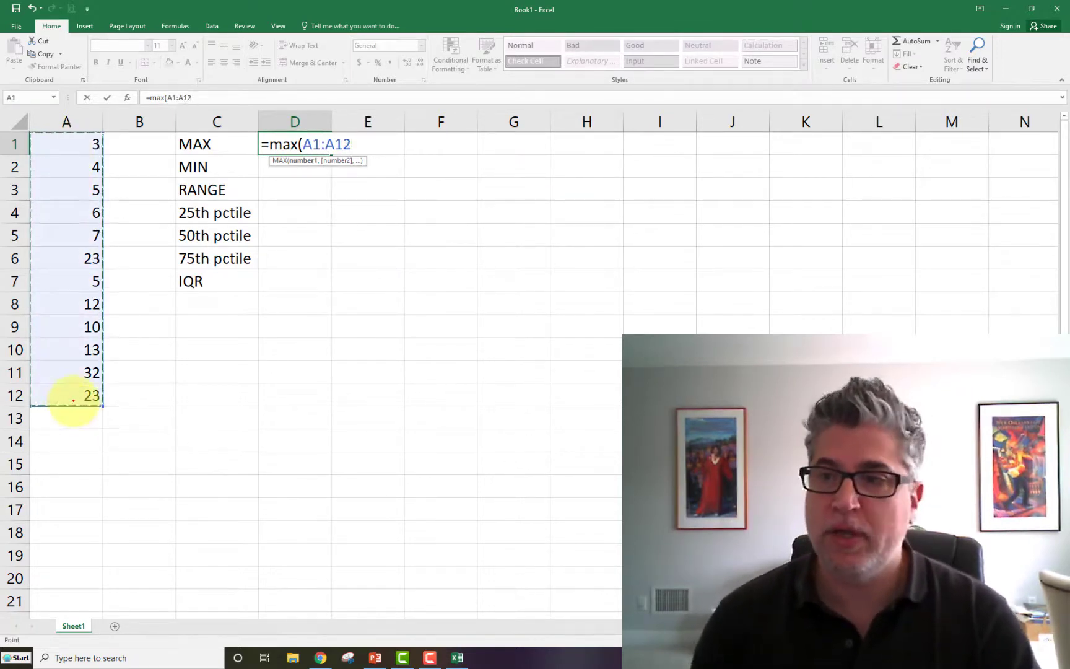
{"action": "type", "text": ")"}
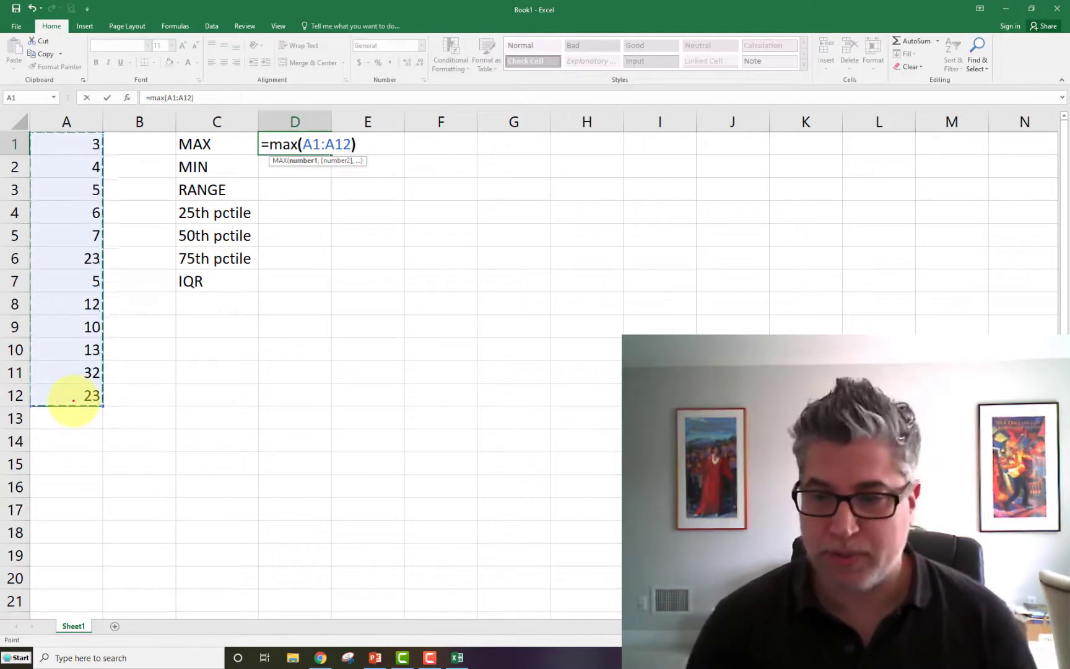
{"action": "key", "text": "Return"}
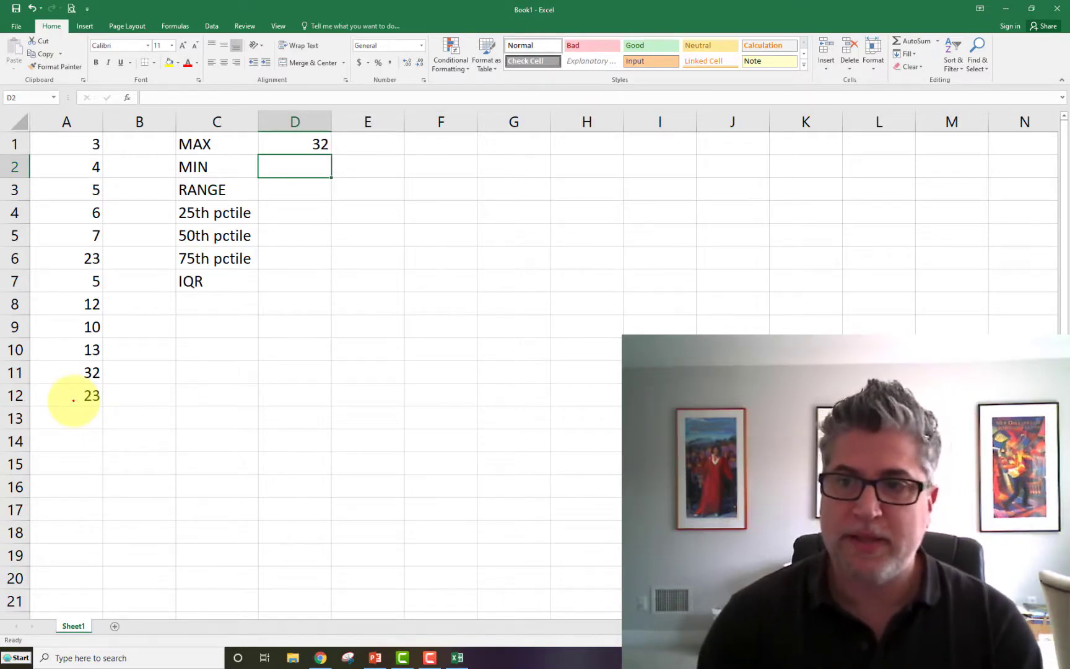
- Calculate the minimum of the data in cell D2 with the formula =min(A1:A12)
{"action": "type", "text": "=min"}
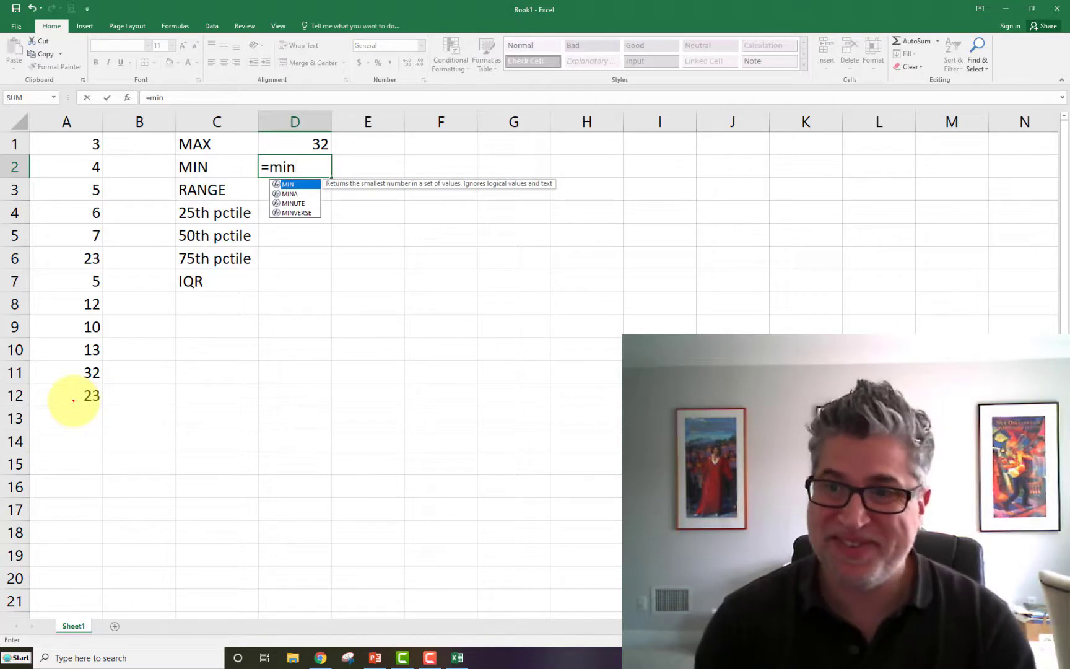
{"action": "type", "text": "("}
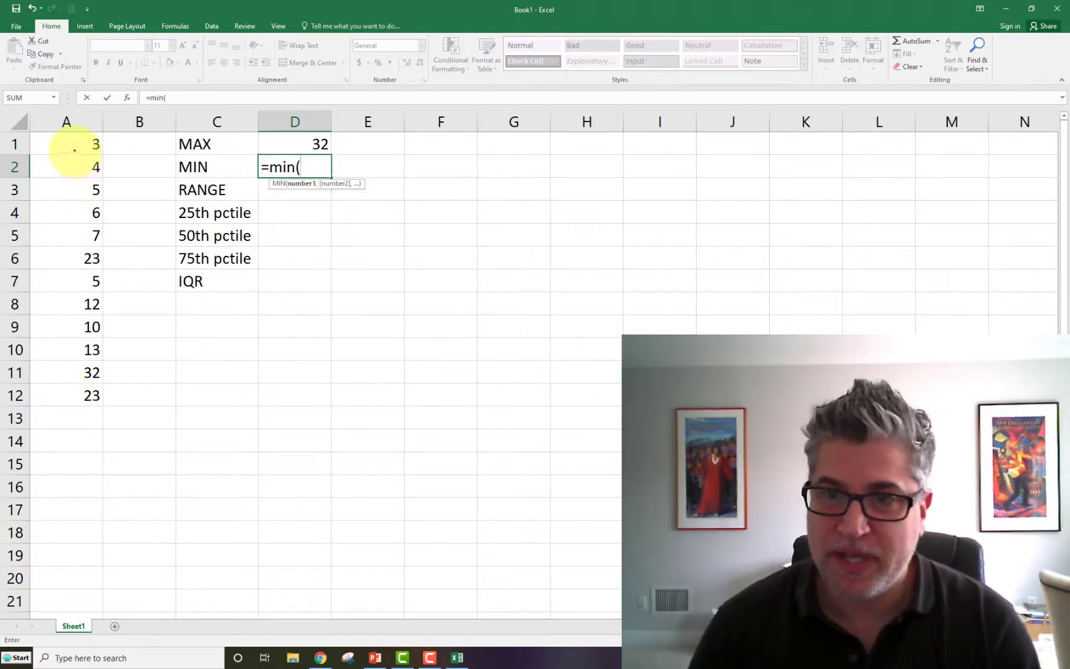
{"action": "left_click_drag", "start_coordinate": [74, 150], "coordinate": [90, 396]}
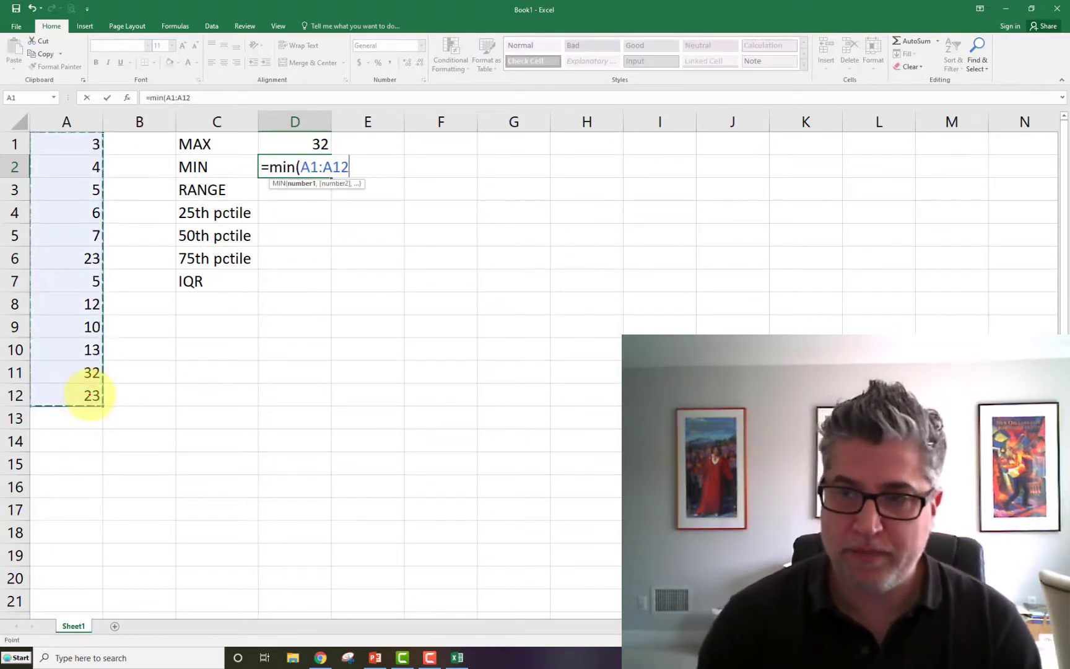
{"action": "type", "text": ")"}
{"action": "key", "text": "Return"}
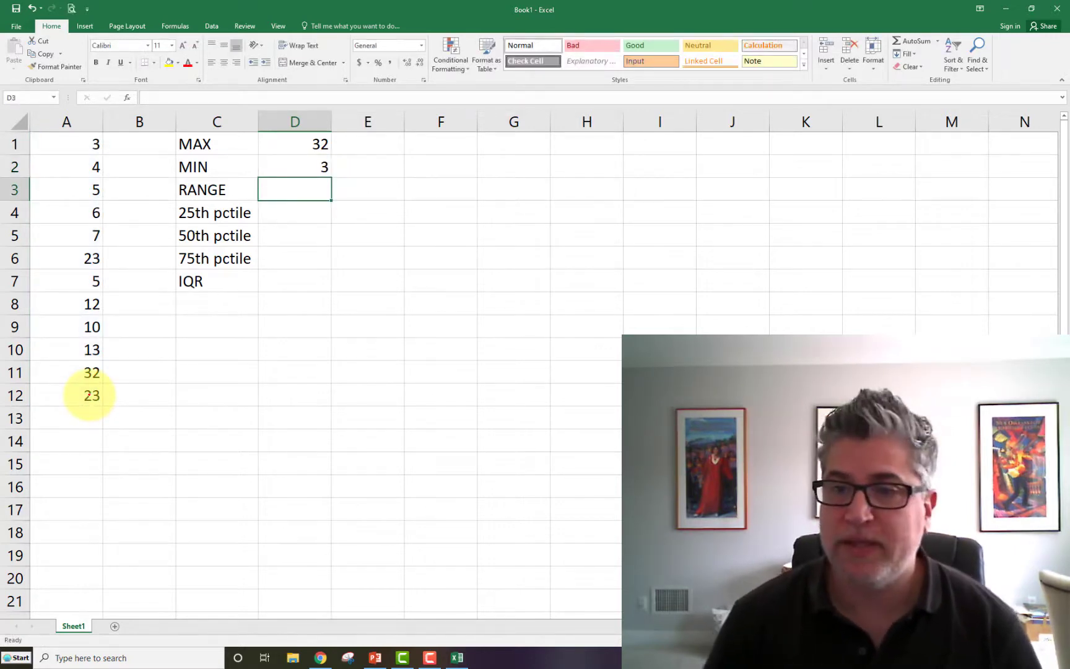
- Calculate the range in cell D3 by subtracting the minimum from the maximum with the formula =D1-D2
{"action": "type", "text": "="}
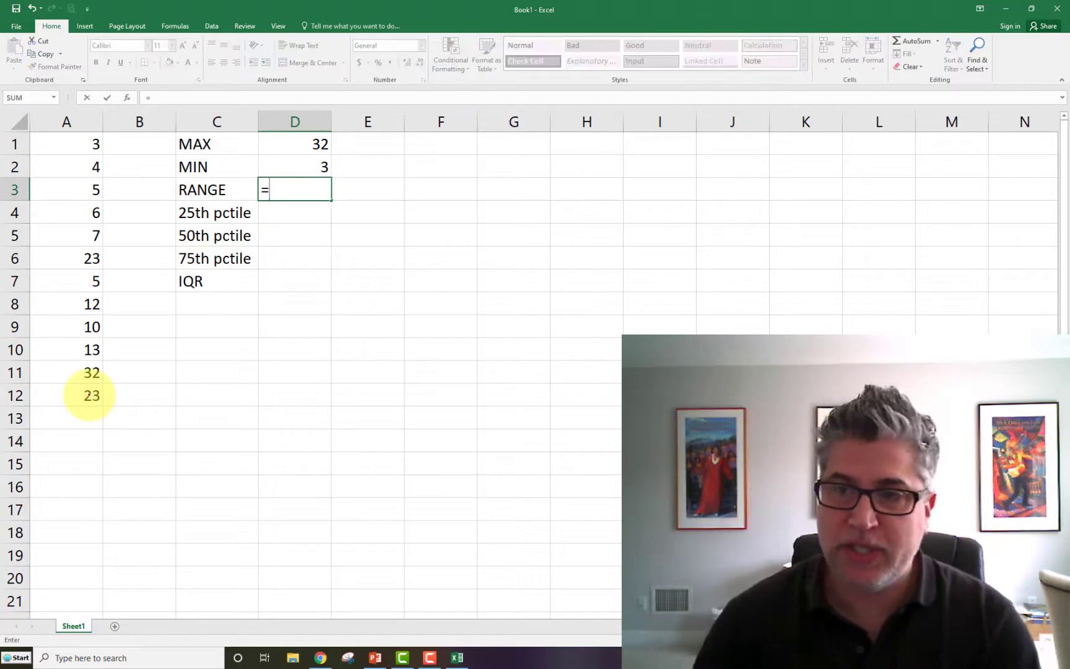
{"action": "left_click", "coordinate": [281, 145]}
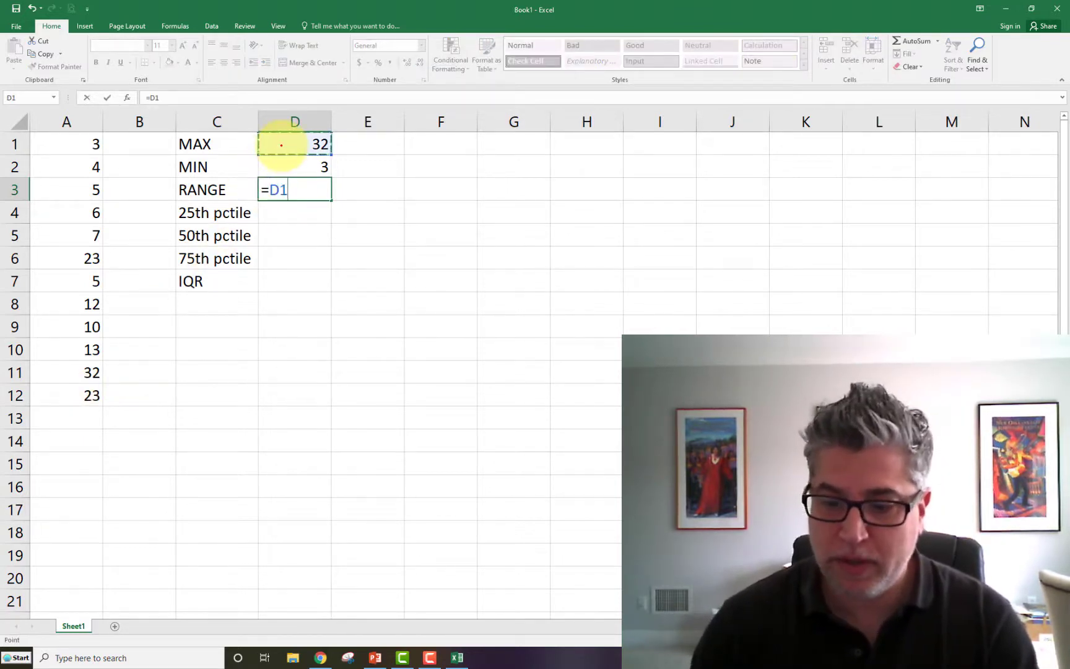
{"action": "type", "text": "-"}
{"action": "left_click", "coordinate": [284, 165]}
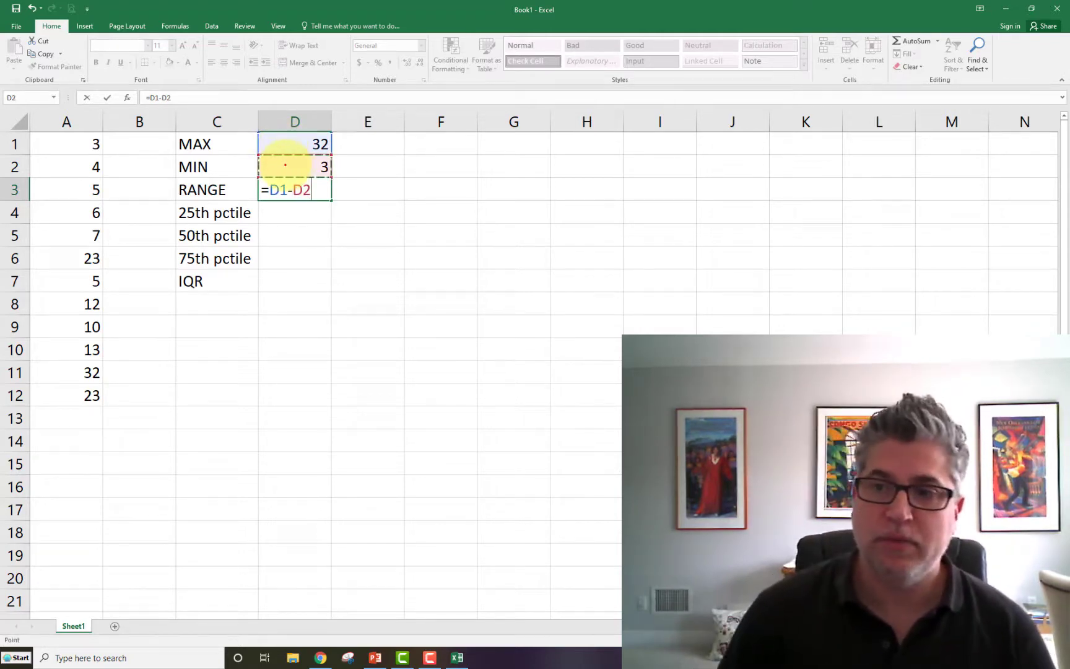
{"action": "key", "text": "Return"}
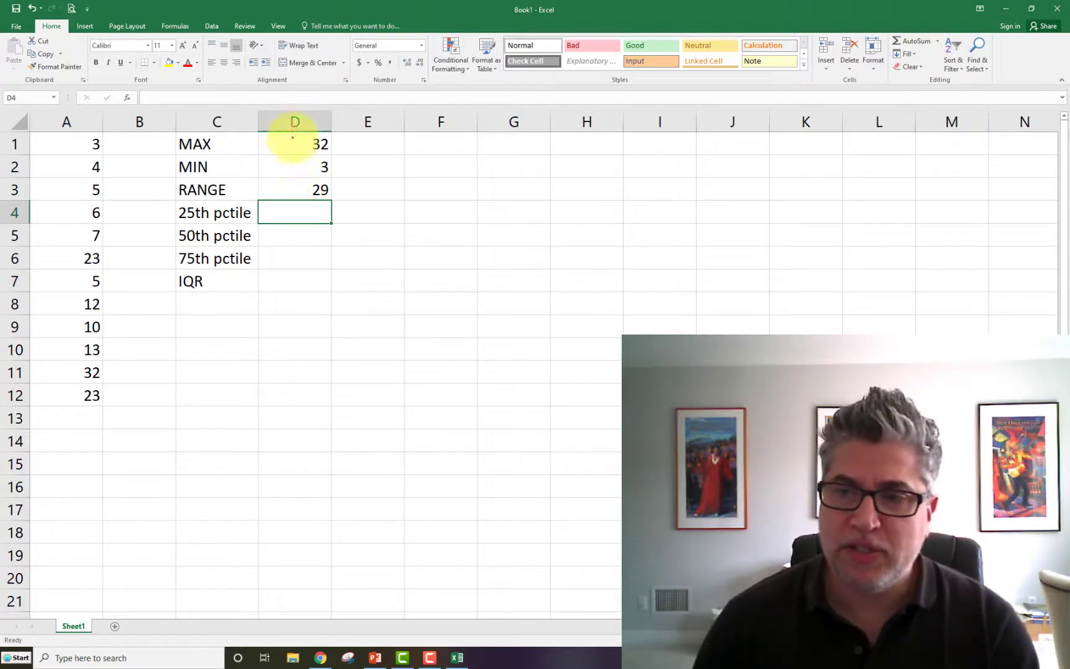
- Replace the range formula in cell D3 with =max(A1:A12) - min(A1:A12), calculated directly from the data
{"action": "left_click", "coordinate": [265, 183]}
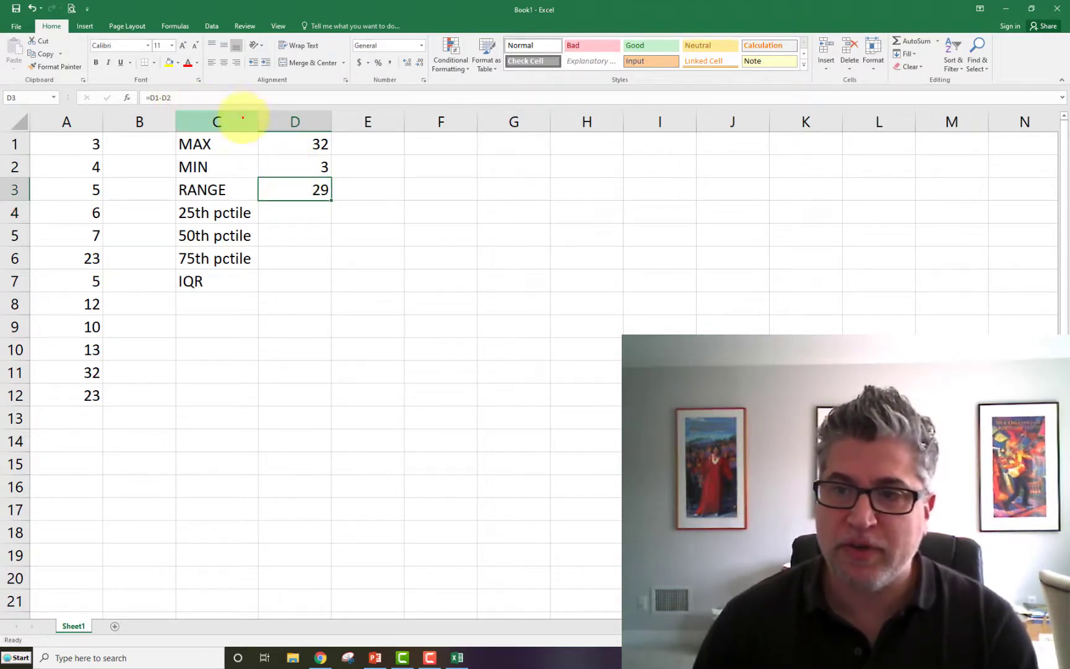
{"action": "left_click", "coordinate": [156, 96]}
{"action": "left_click_drag", "start_coordinate": [156, 94], "coordinate": [152, 94]}
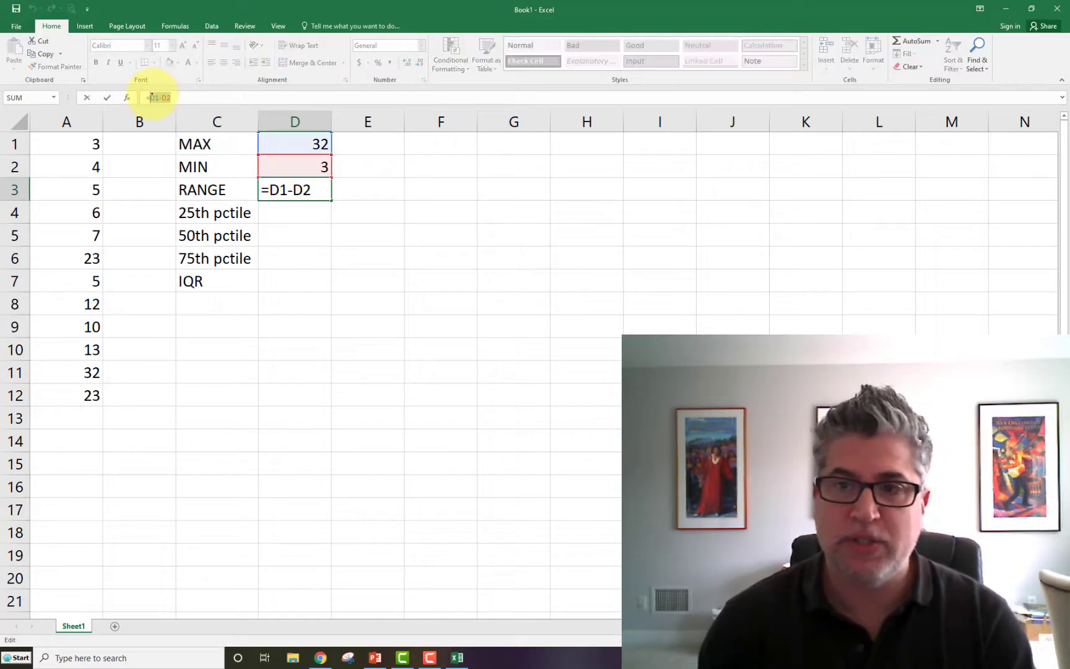
{"action": "type", "text": "max("}
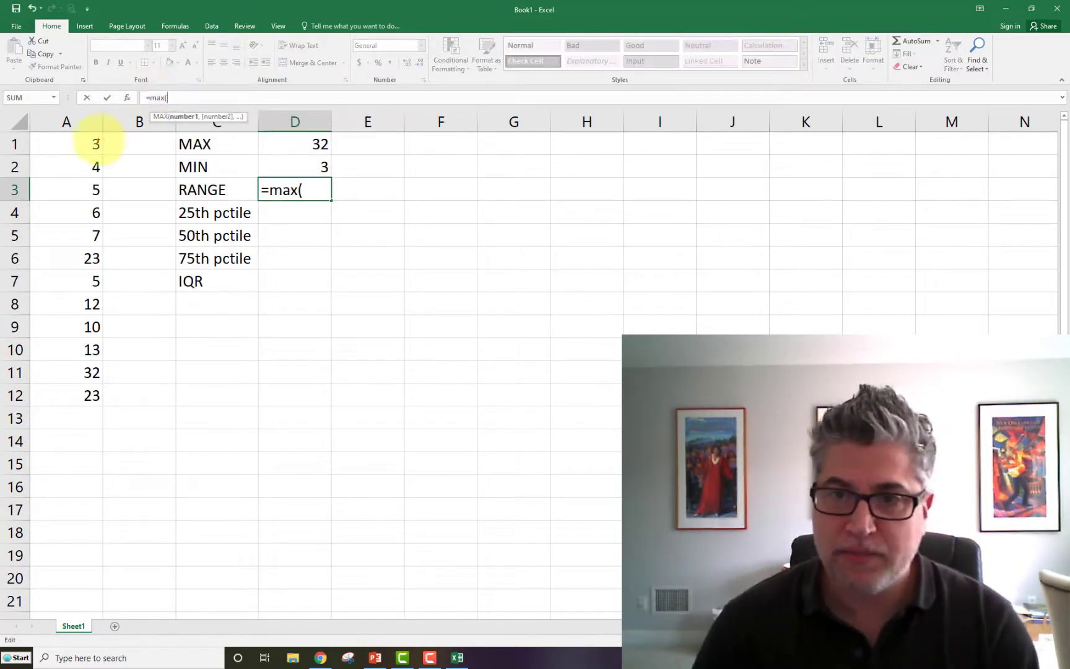
{"action": "left_click_drag", "start_coordinate": [88, 143], "coordinate": [73, 391]}
{"action": "type", "text": ") -"}
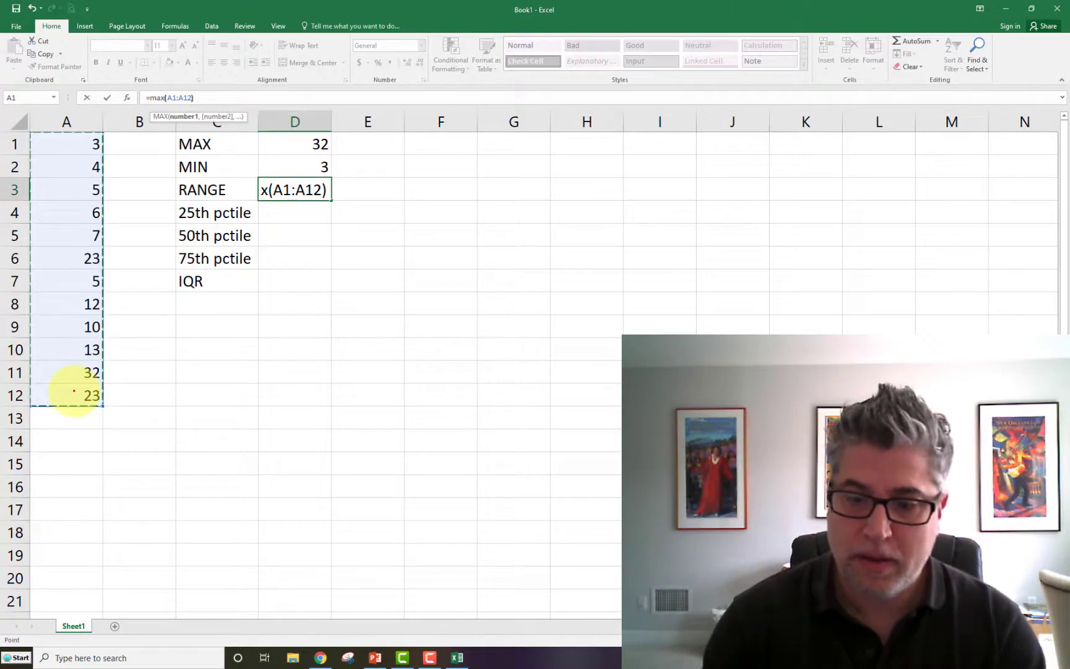
{"action": "type", "text": " min("}
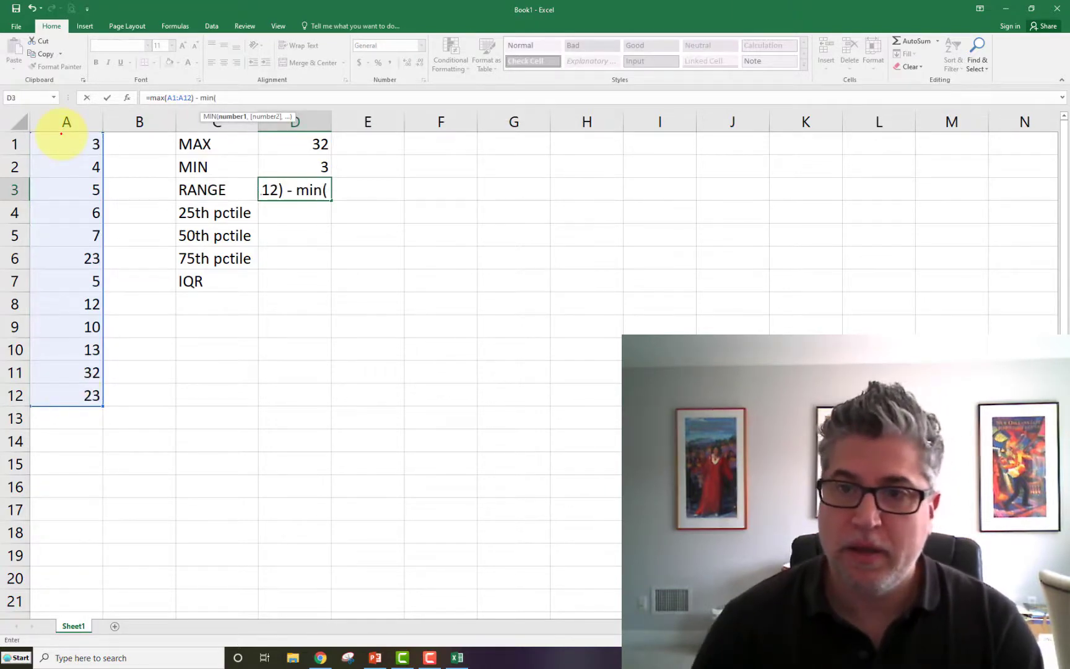
{"action": "left_click_drag", "start_coordinate": [61, 133], "coordinate": [56, 391]}
{"action": "type", "text": ")"}
{"action": "key", "text": "Return"}
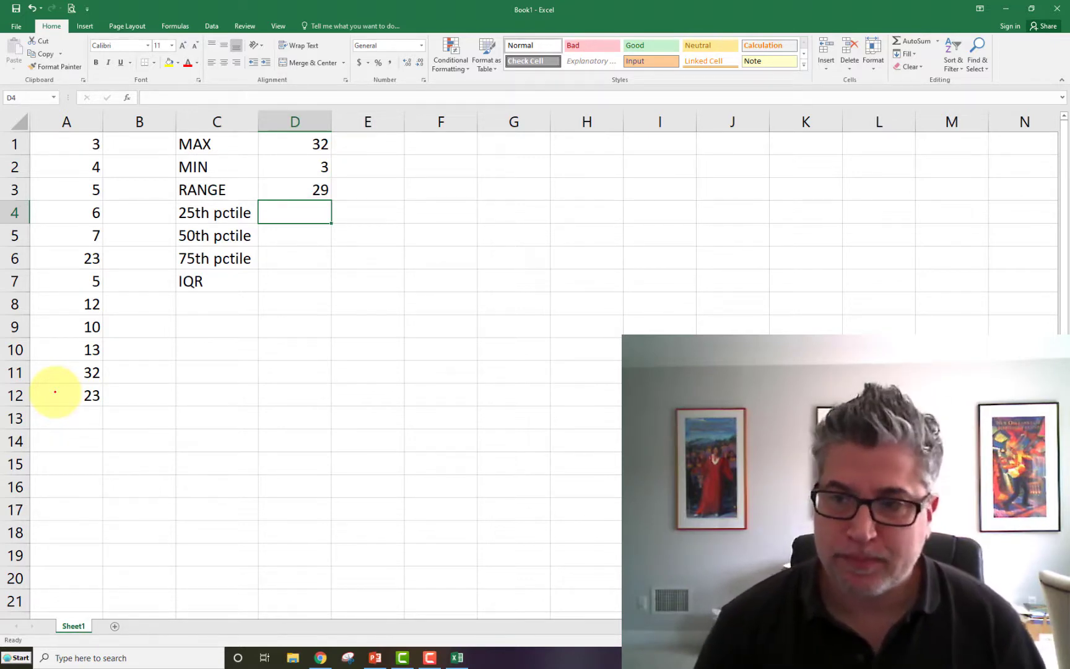
- Start a percentile formula in cell D4 for the 25th percentile
{"action": "type", "text": "="}
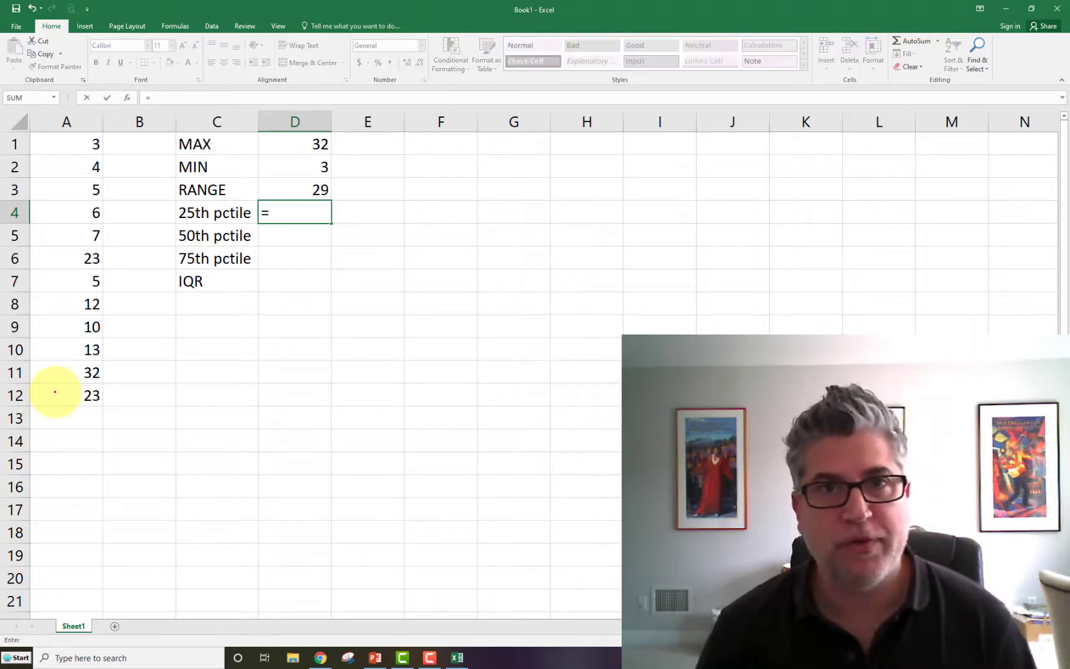
{"action": "type", "text": "p"}
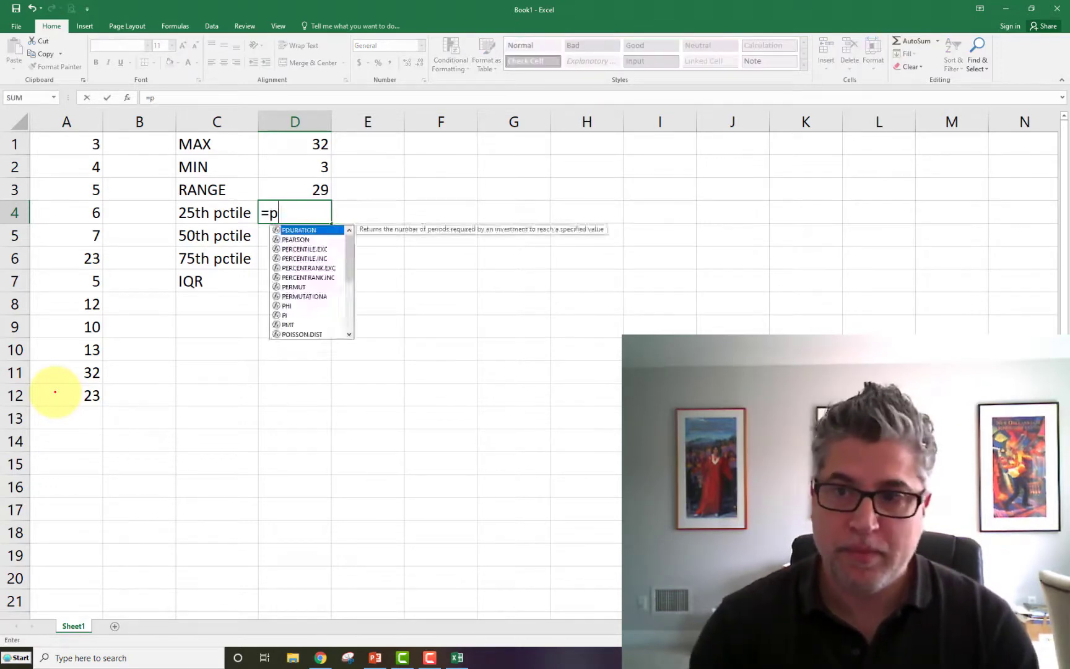
{"action": "type", "text": "ctile"}
{"action": "key", "text": "BackSpace"}
{"action": "key", "text": "BackSpace"}
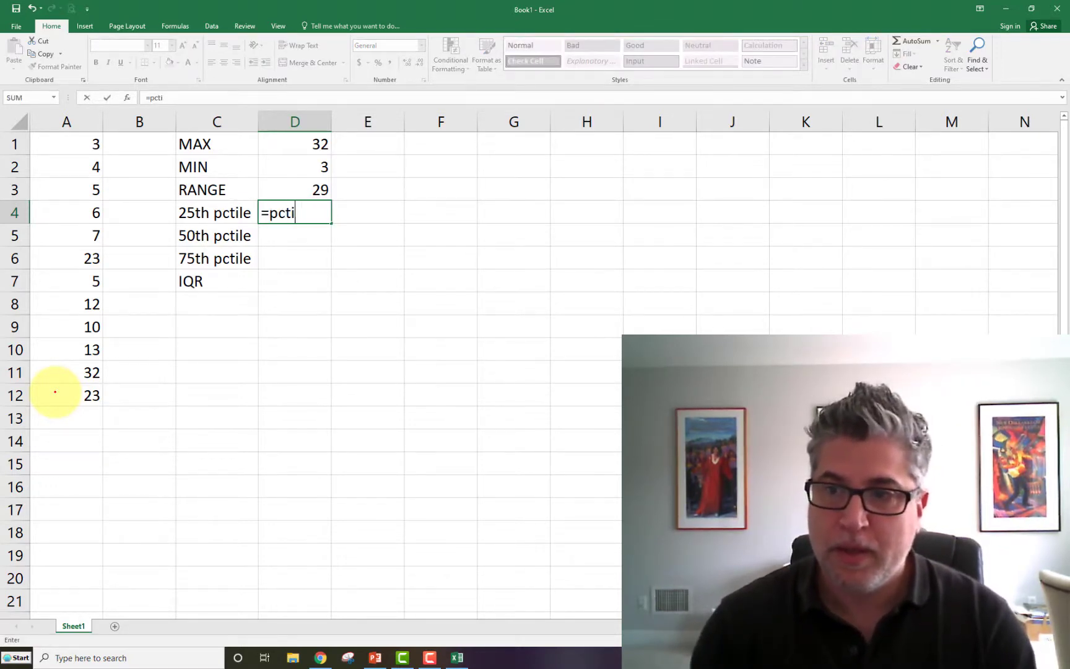
{"action": "key", "text": "BackSpace"}
{"action": "key", "text": "BackSpace"}
{"action": "key", "text": "BackSpace"}
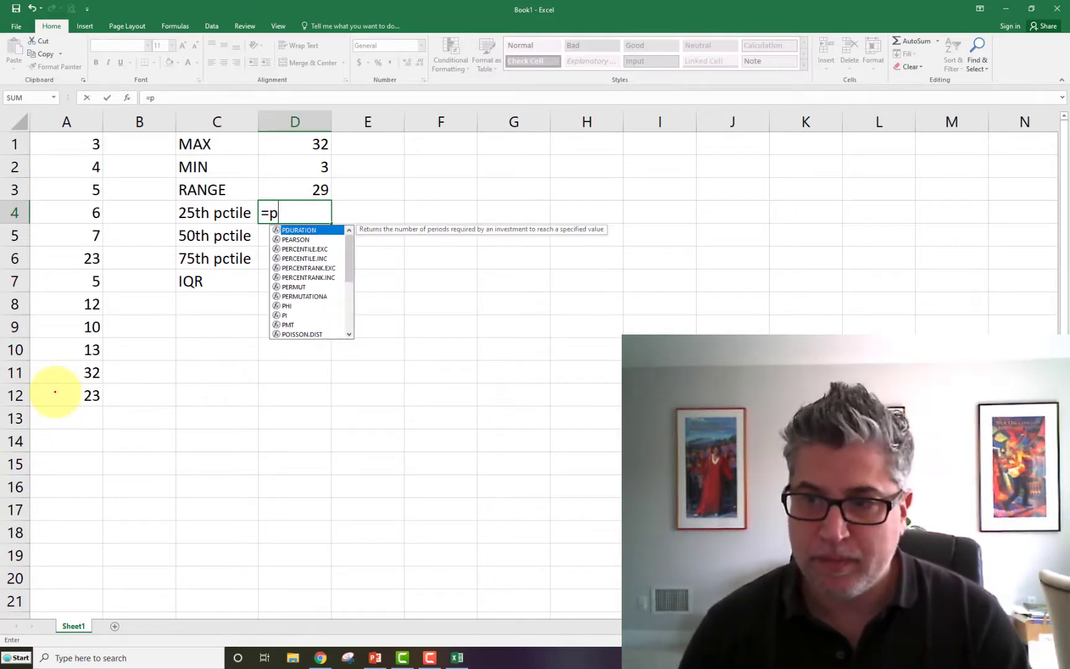
{"action": "key", "text": "Down"}
{"action": "key", "text": "Down"}
{"action": "key", "text": "Down"}
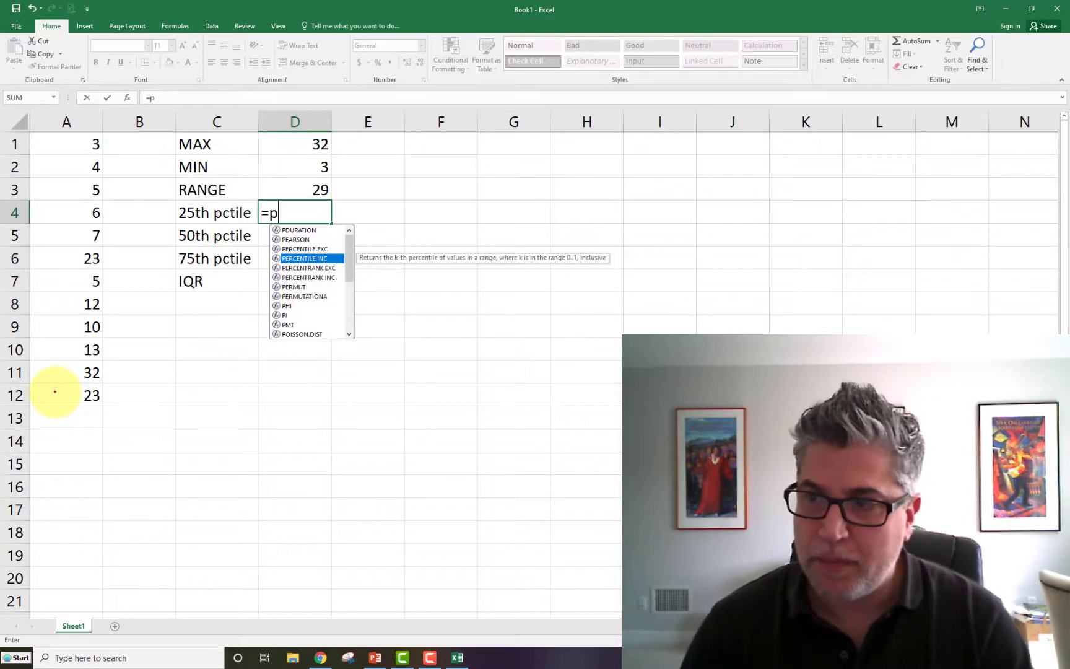
{"action": "key", "text": "Up"}
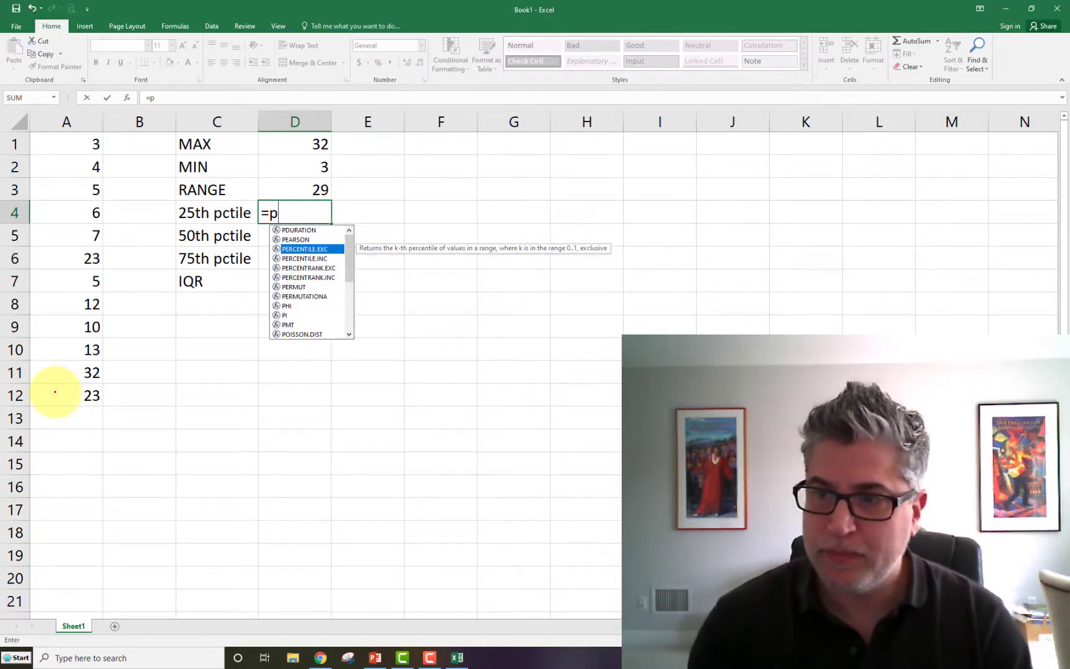
- Complete the 25th percentile formula in cell D4 as =percentile(A1:A12,25)
{"action": "type", "text": "ercentile("}
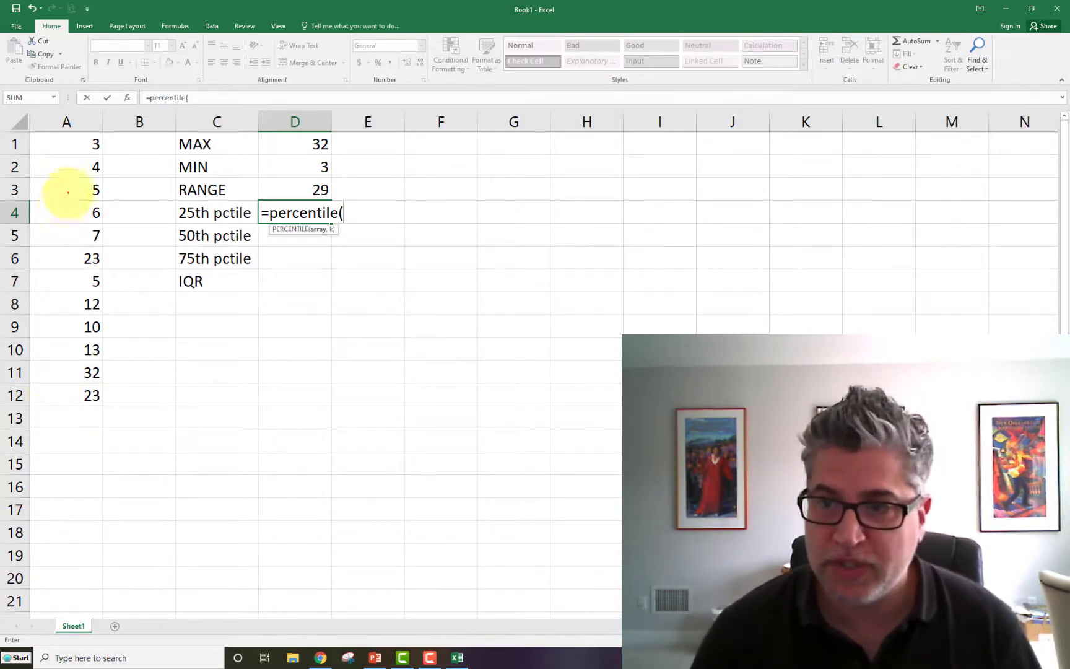
{"action": "left_click_drag", "start_coordinate": [64, 142], "coordinate": [73, 392]}
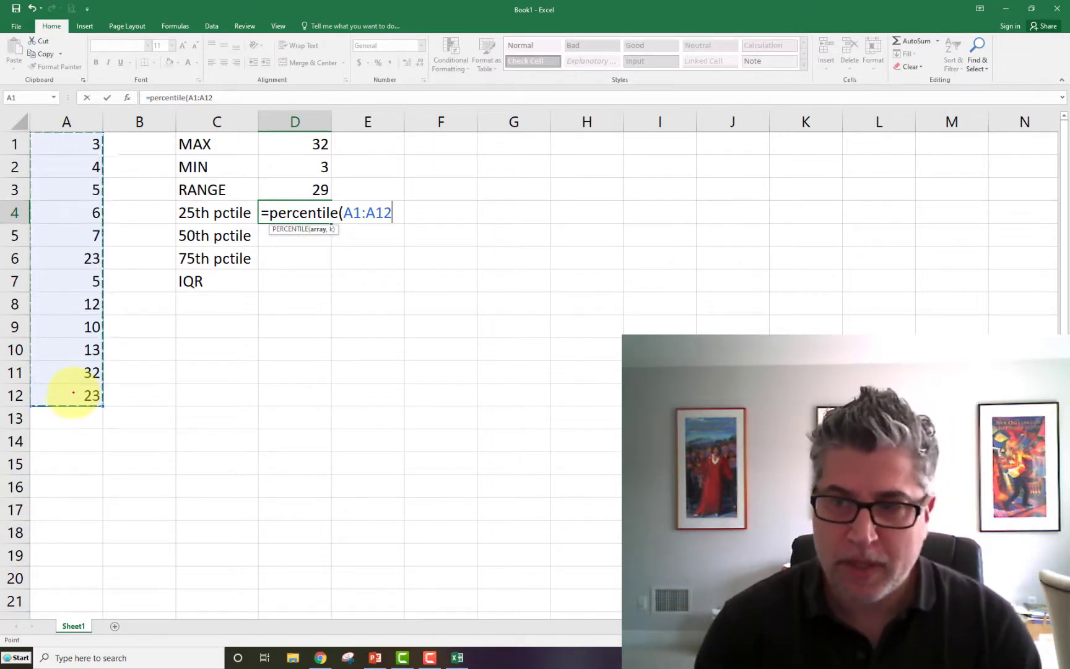
{"action": "type", "text": ","}
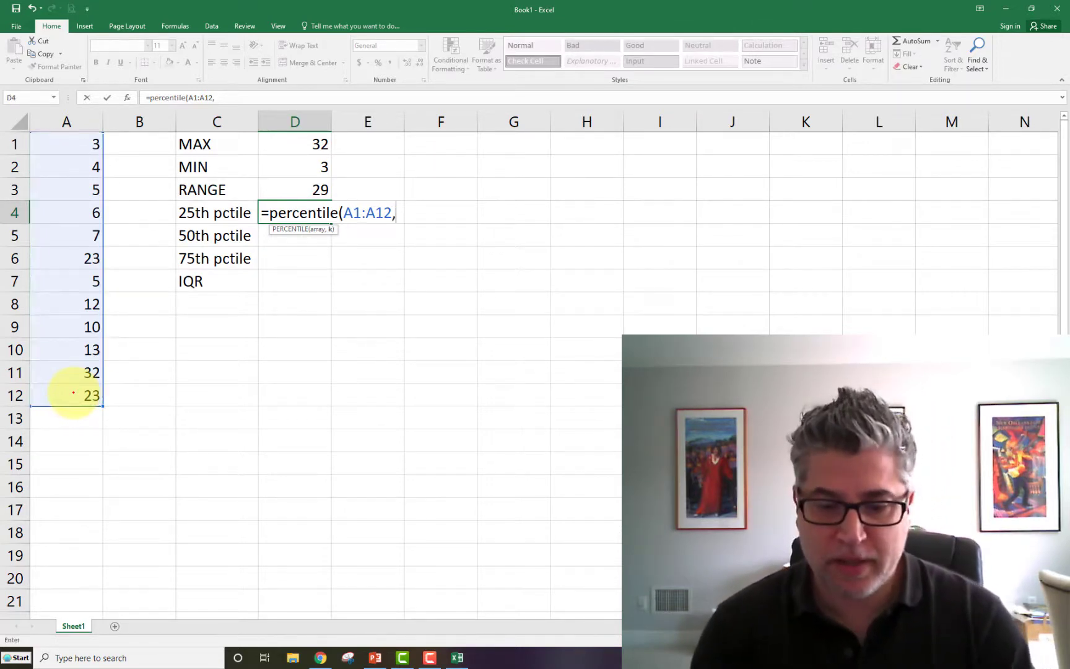
{"action": "type", "text": "25"}
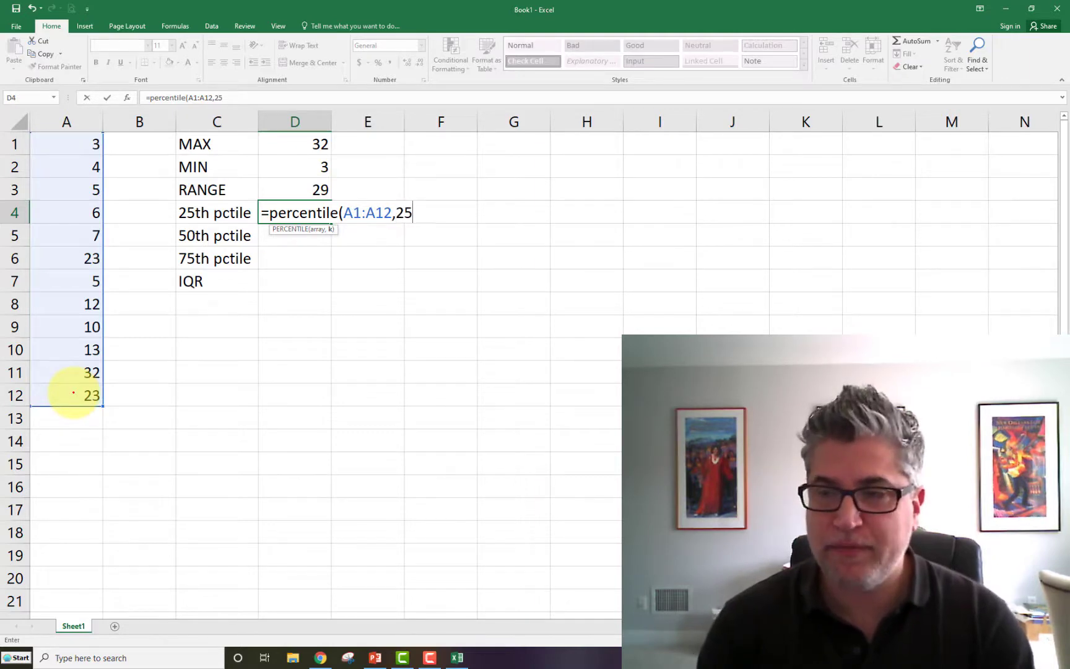
{"action": "type", "text": ")"}
{"action": "key", "text": "Return"}
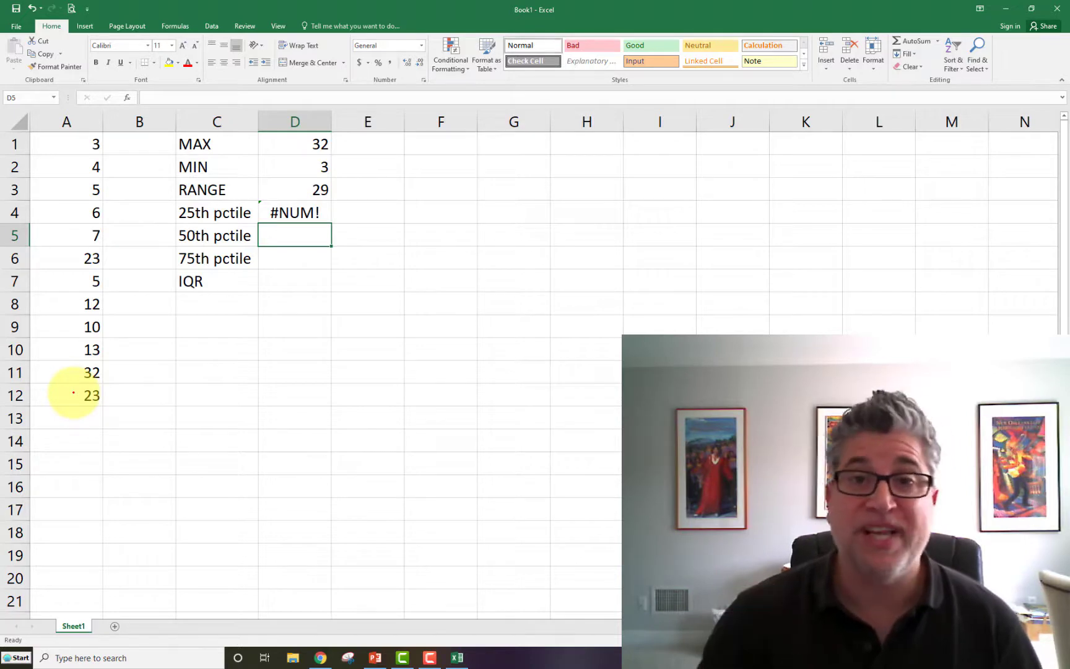
- Correct the k argument of the percentile formula in cell D4 to .25
{"action": "key", "text": "Up"}
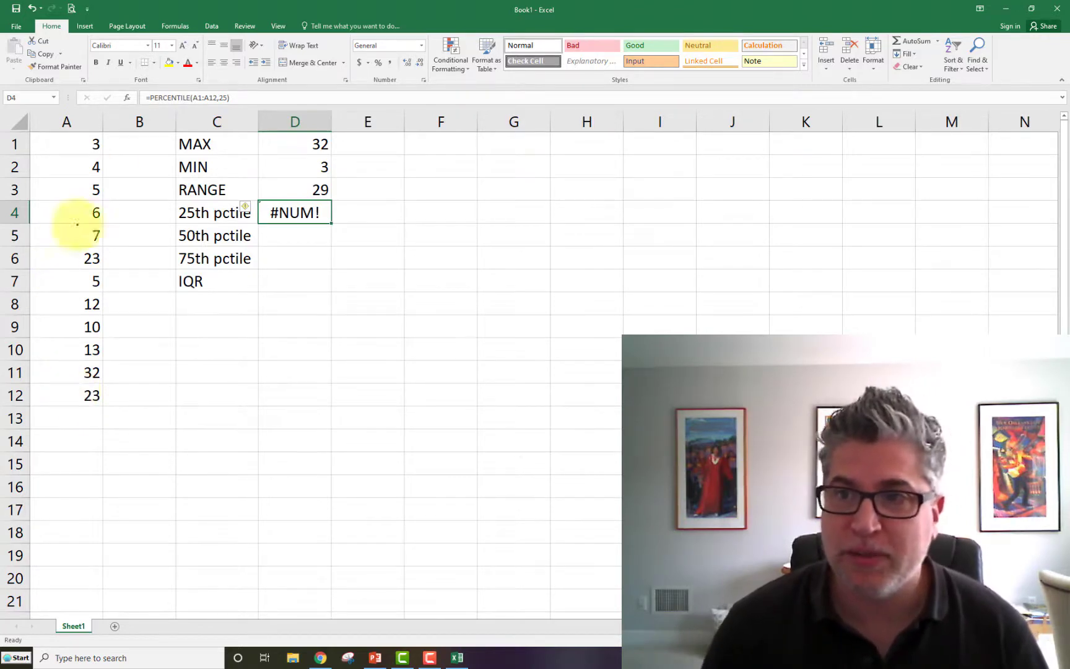
{"action": "left_click", "coordinate": [216, 97]}
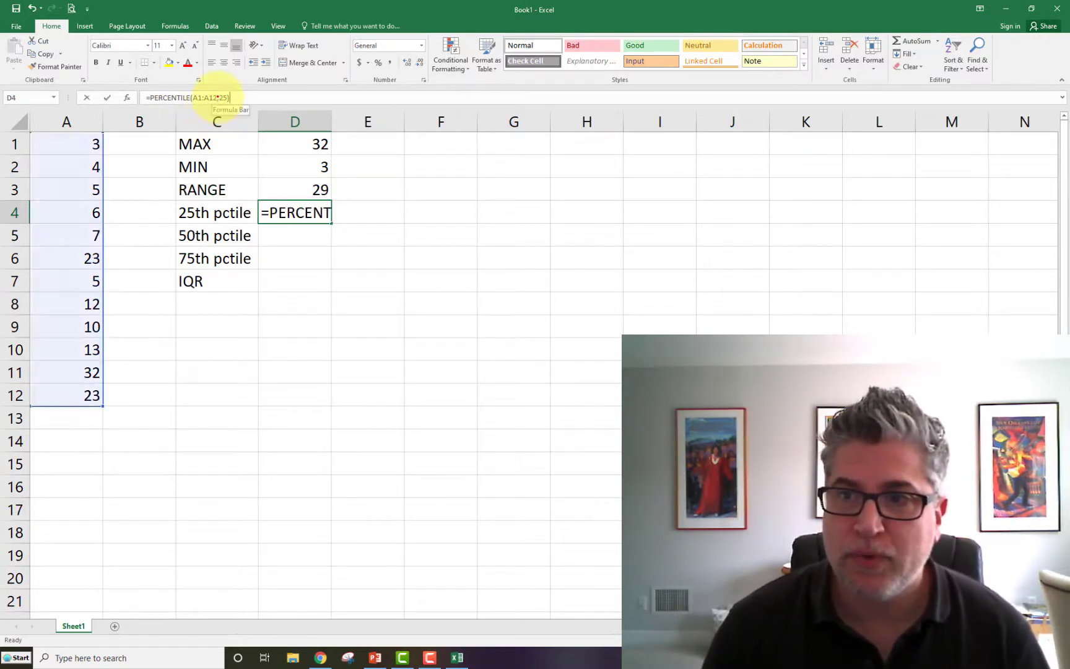
{"action": "key", "text": "Right"}
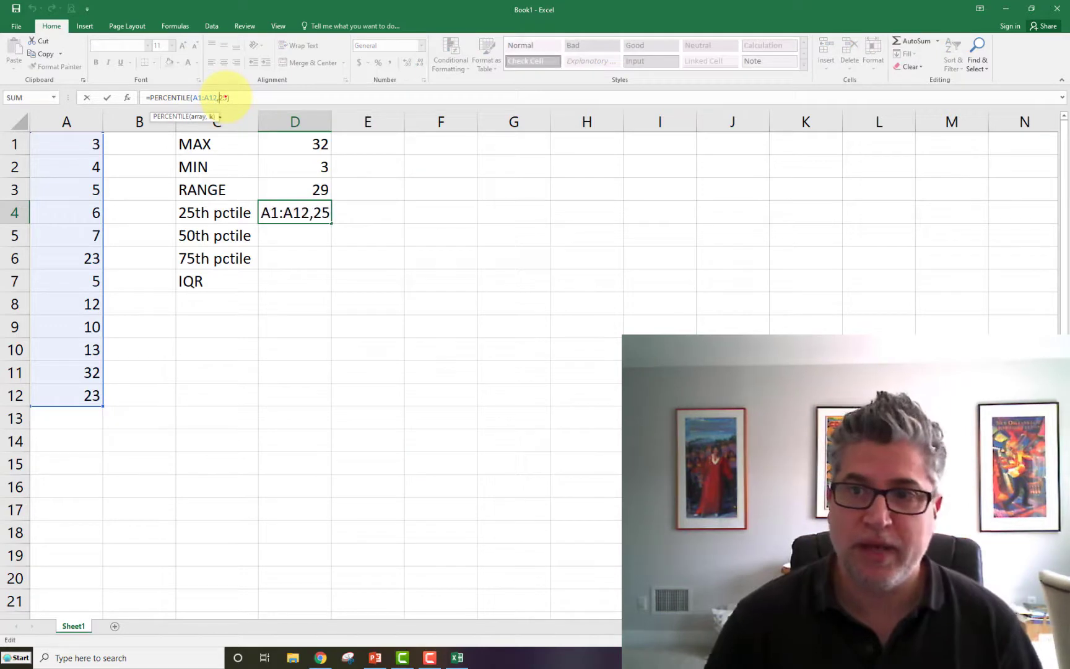
{"action": "type", "text": "."}
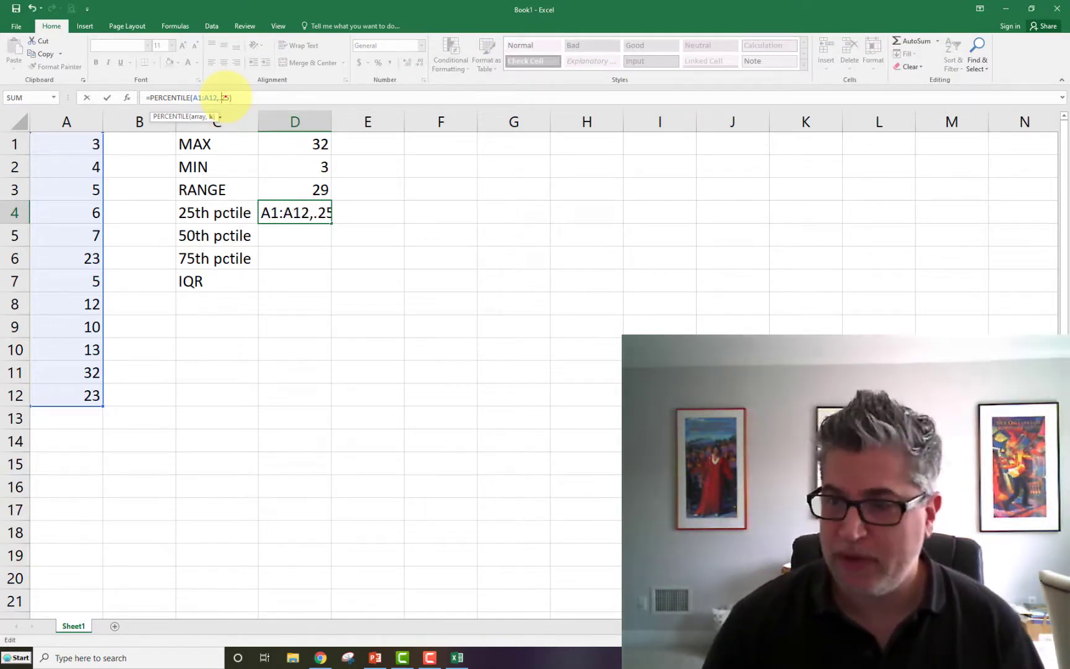
{"action": "key", "text": "Return"}
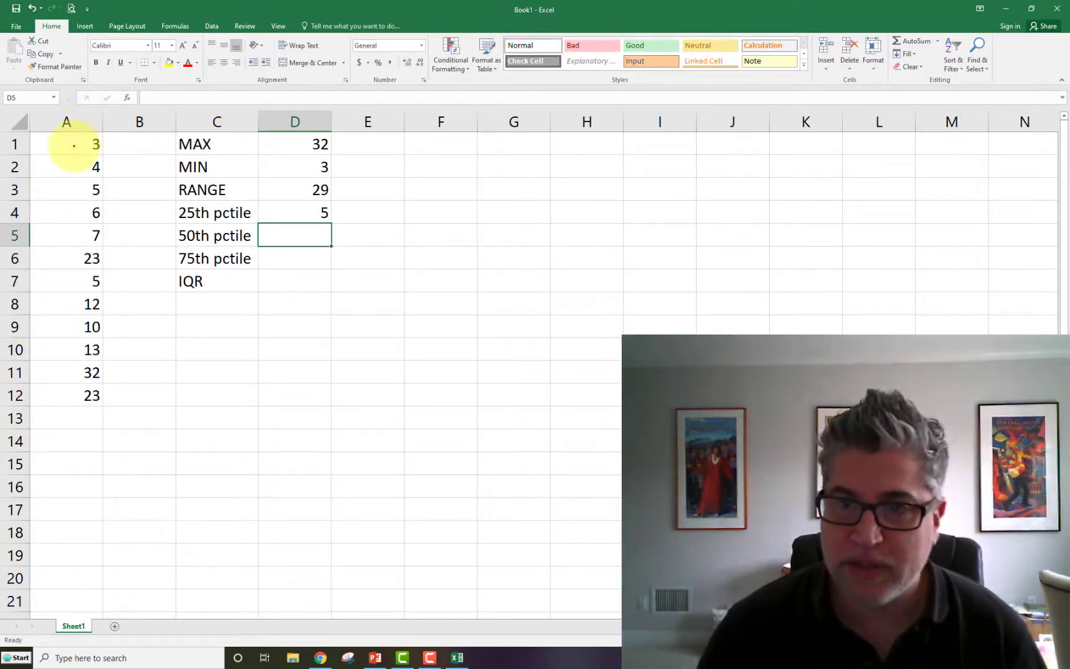
{"action": "left_click_drag", "start_coordinate": [77, 146], "coordinate": [81, 387]}
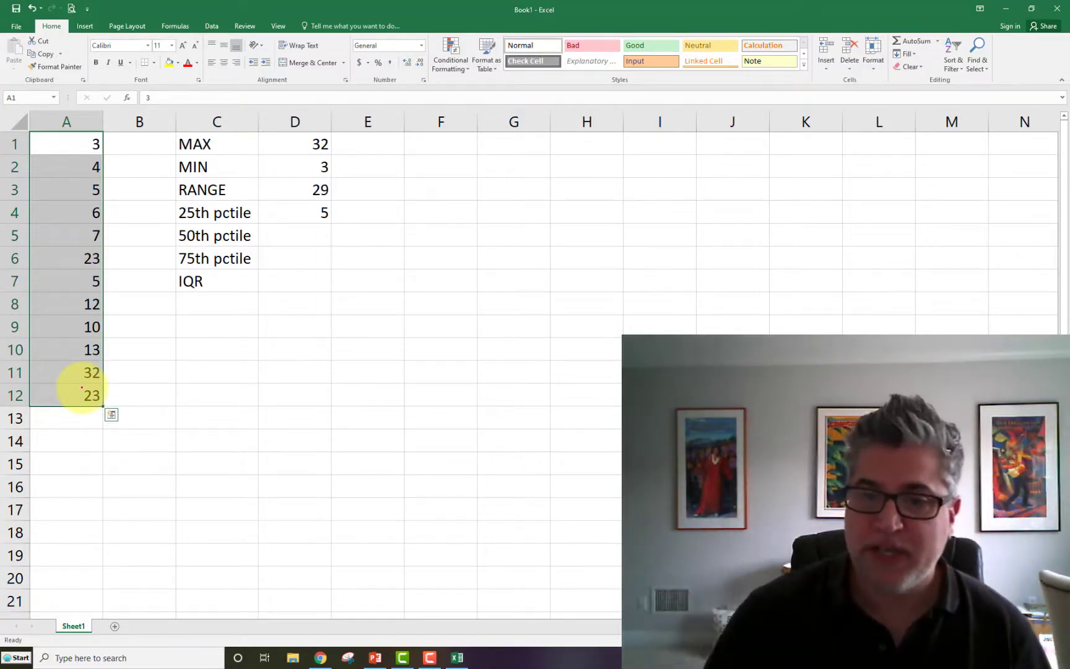
{"action": "left_click_drag", "start_coordinate": [67, 143], "coordinate": [75, 388]}
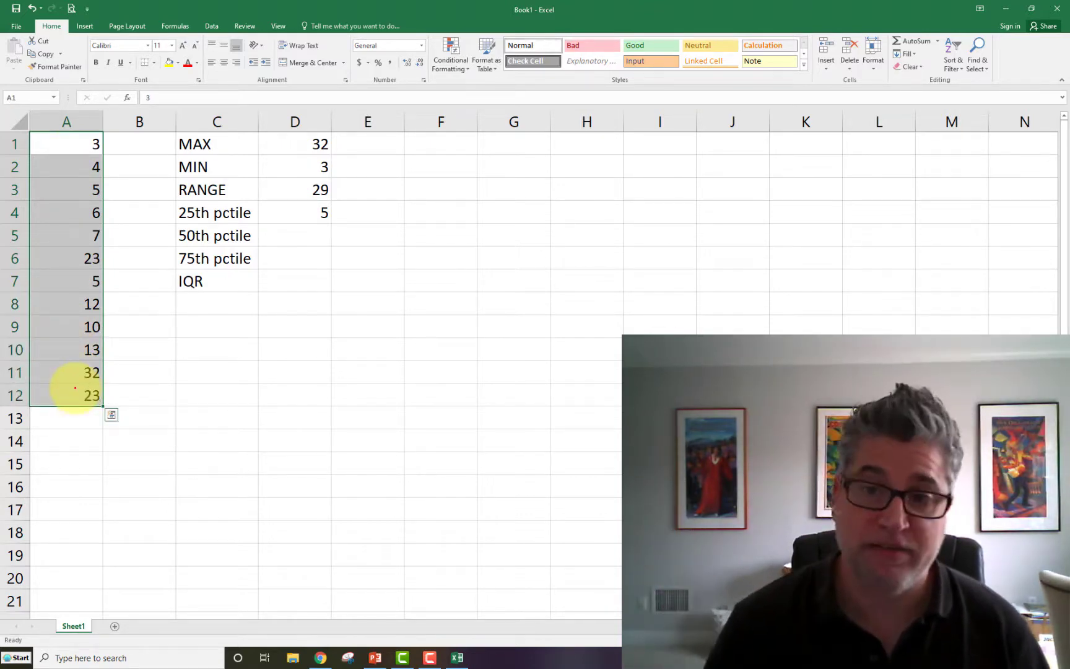
{"action": "left_click", "coordinate": [89, 186]}
{"action": "left_click", "coordinate": [85, 163]}
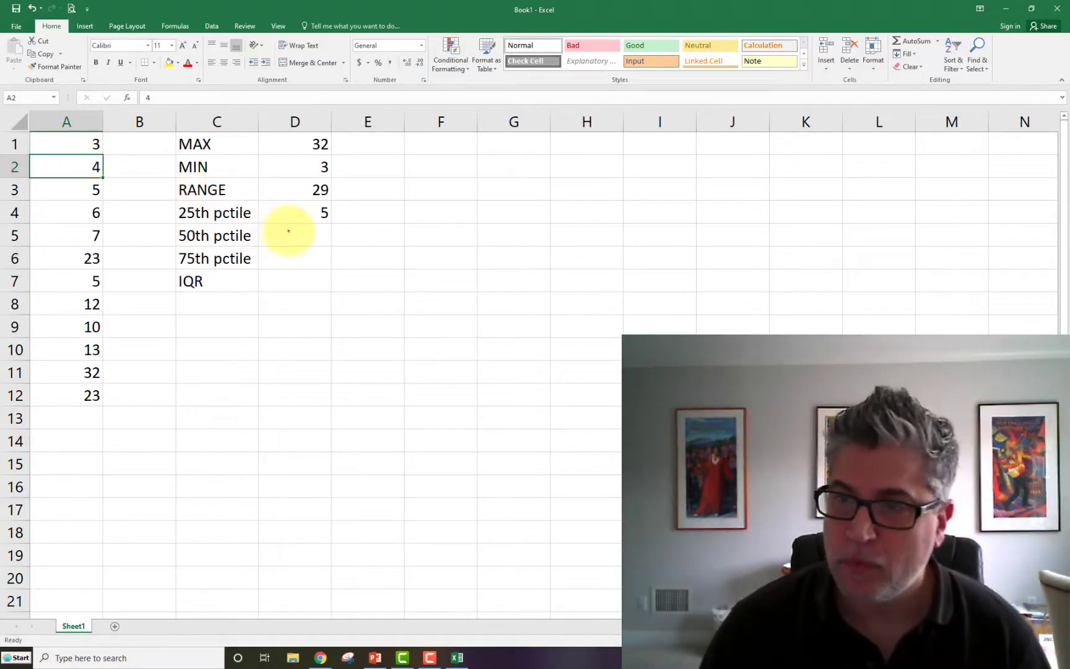
- Calculate the 50th percentile in cell D5 with the formula =percentile(A1:A12,.50), and highlight the source data A1:A12
{"action": "left_click", "coordinate": [291, 231]}
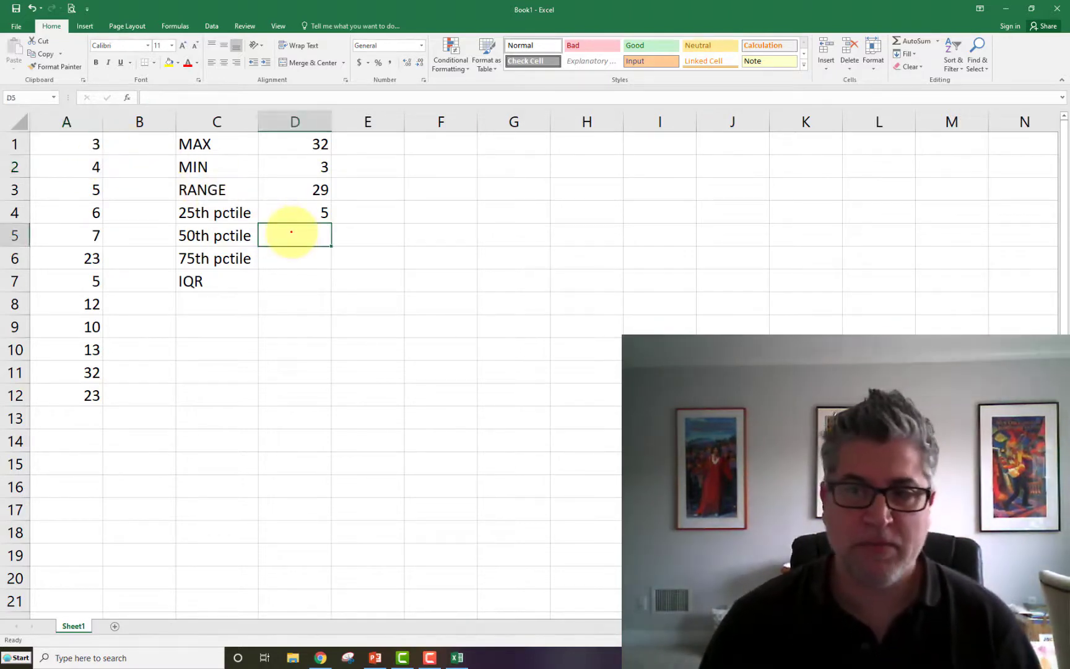
{"action": "type", "text": "="}
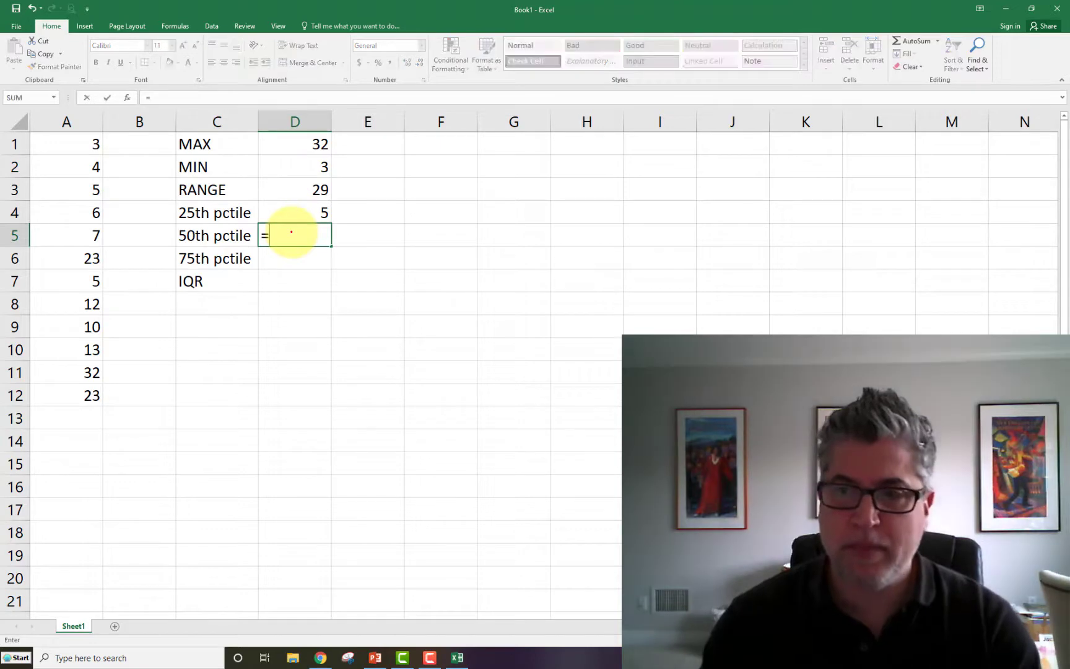
{"action": "type", "text": "percentile"}
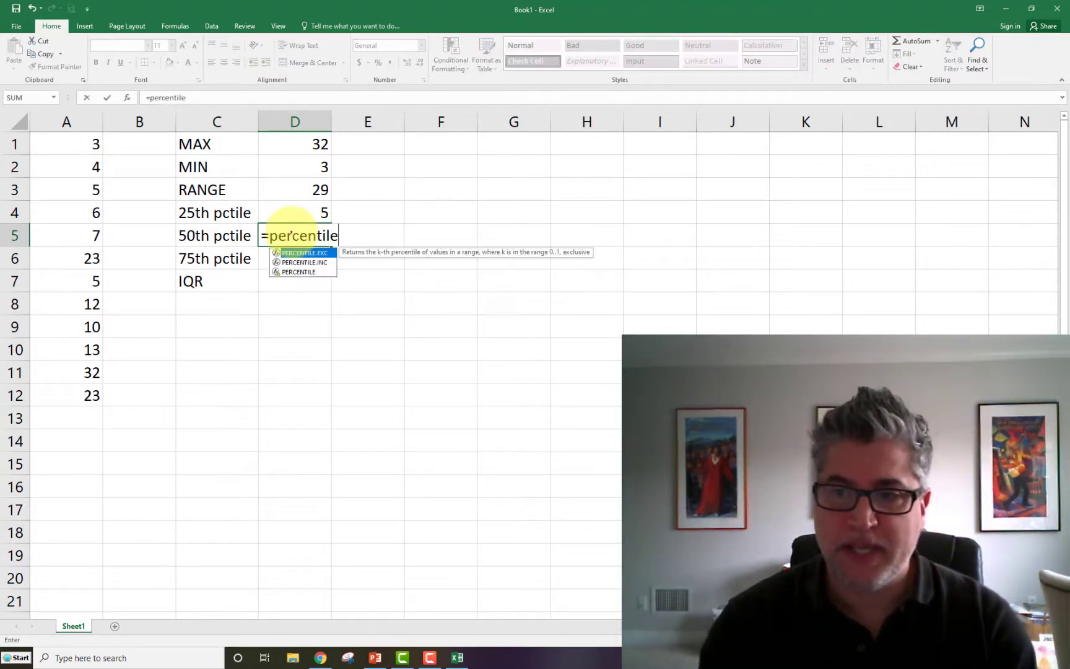
{"action": "type", "text": "("}
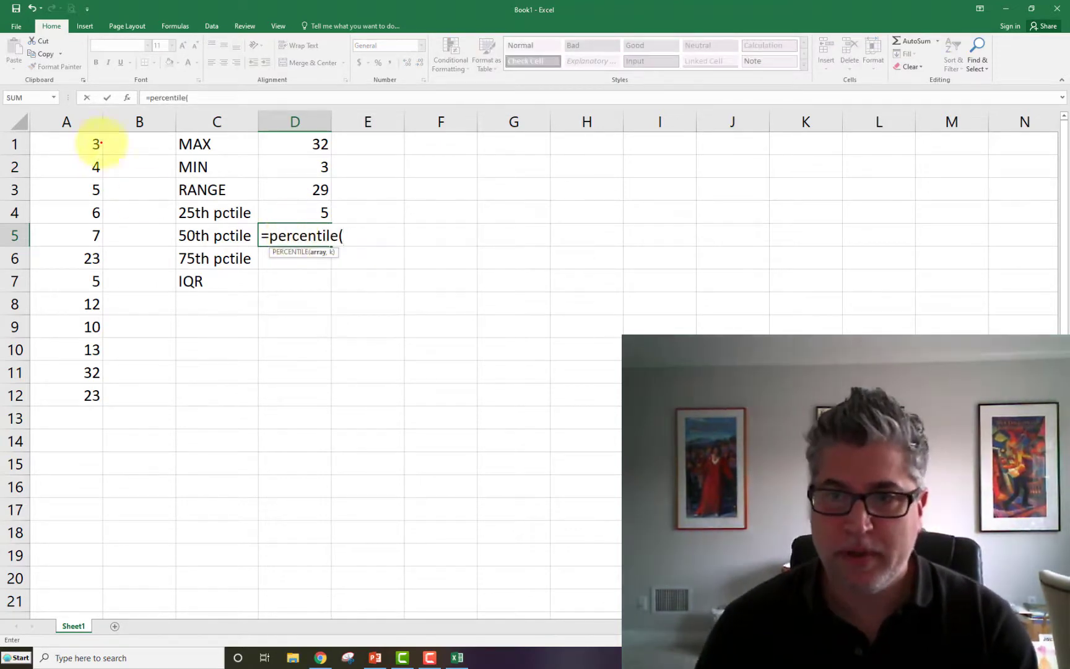
{"action": "left_click_drag", "start_coordinate": [77, 141], "coordinate": [86, 401]}
{"action": "type", "text": ",.50"}
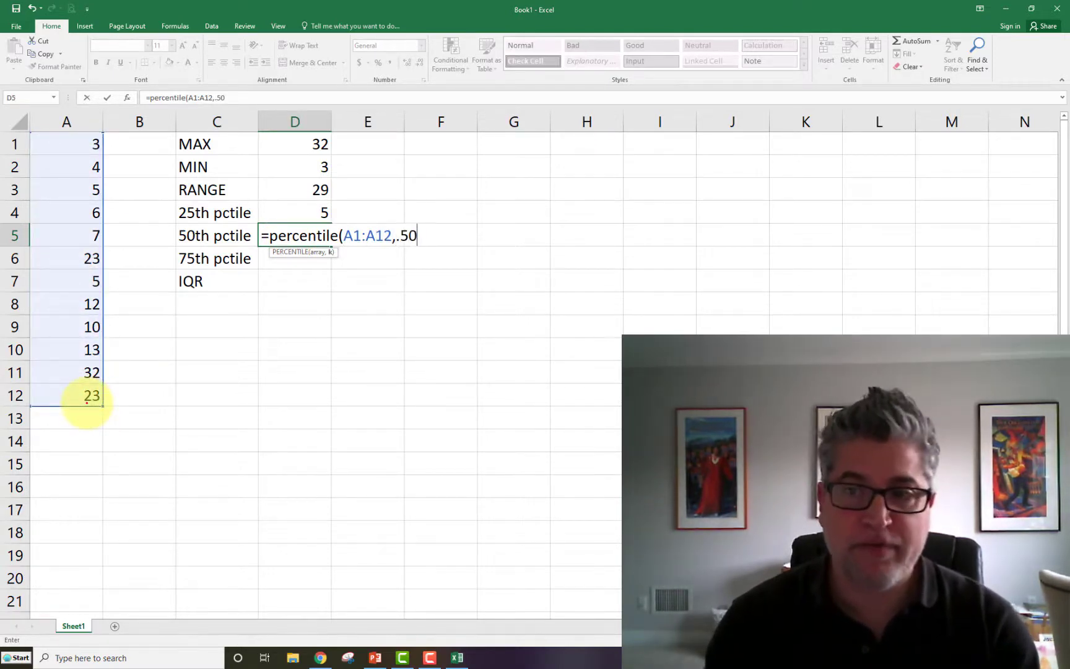
{"action": "type", "text": ")"}
{"action": "key", "text": "Return"}
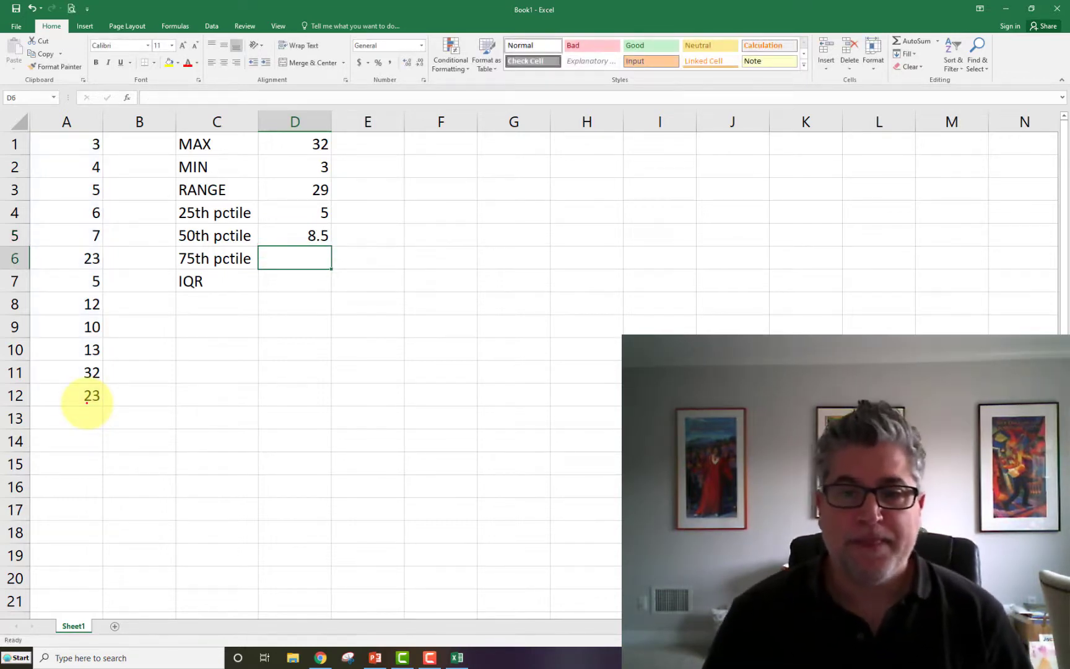
{"action": "left_click", "coordinate": [296, 237]}
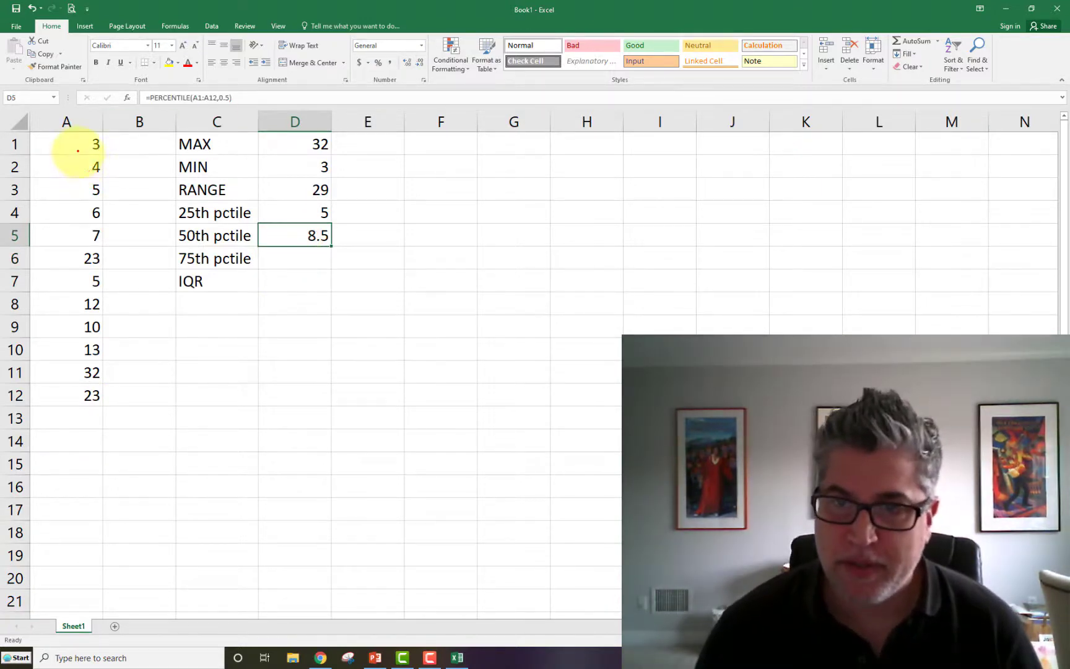
{"action": "left_click_drag", "start_coordinate": [74, 143], "coordinate": [79, 396]}
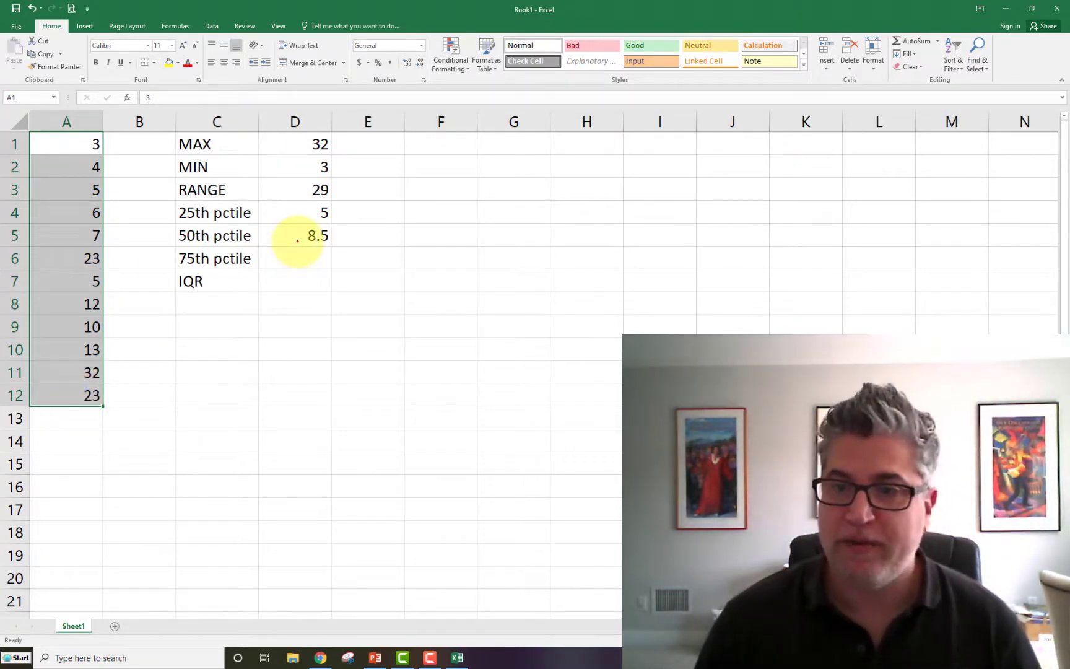
- Calculate the 75th percentile in cell D6 with the formula =percentile(A1:A12,.75), and review the percentile formulas in D6 and D5
{"action": "left_click", "coordinate": [297, 259]}
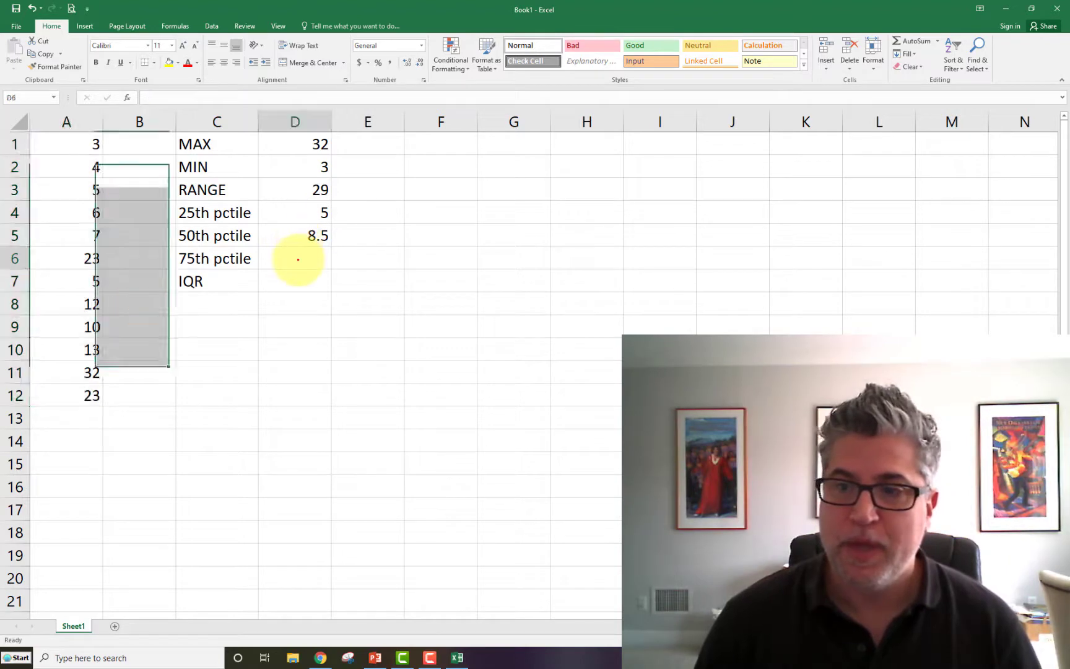
{"action": "type", "text": "="}
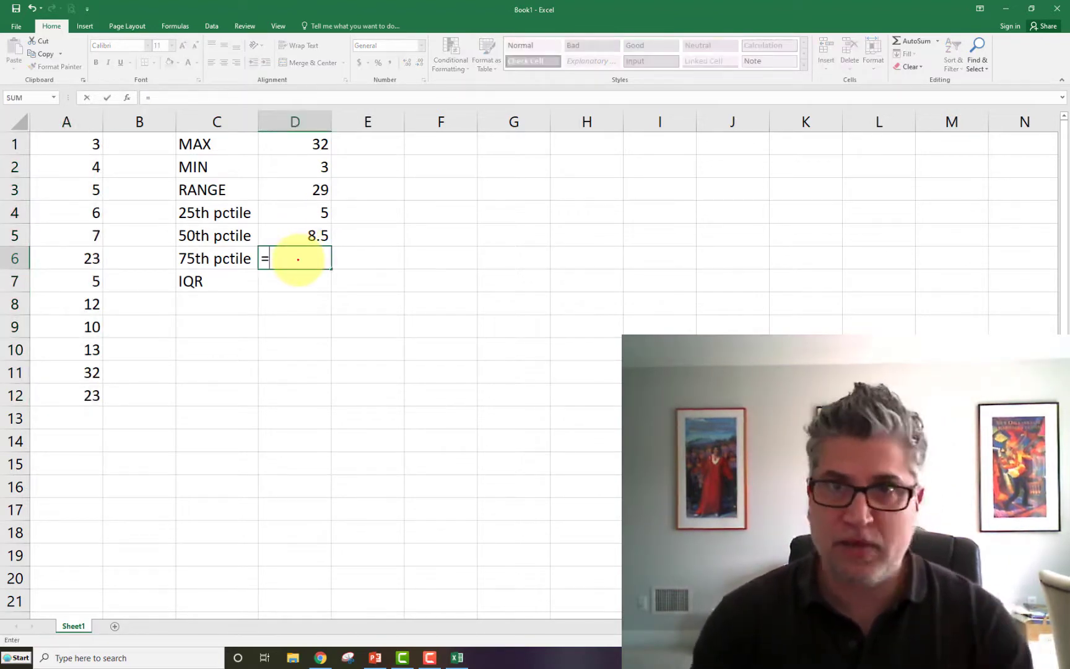
{"action": "type", "text": "percentile("}
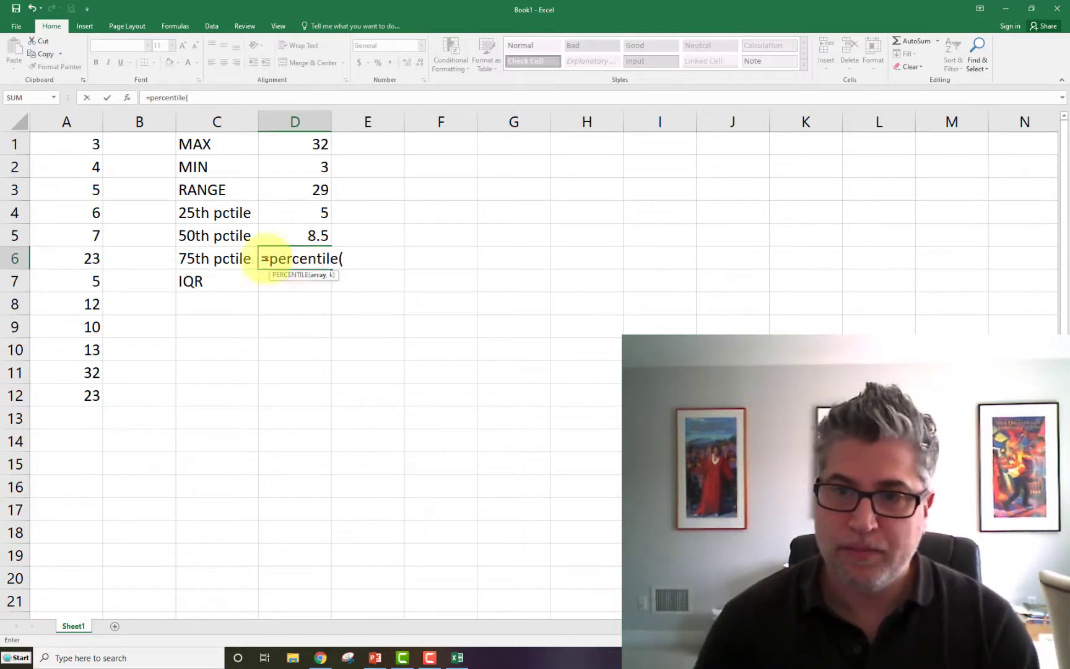
{"action": "left_click_drag", "start_coordinate": [67, 142], "coordinate": [75, 395]}
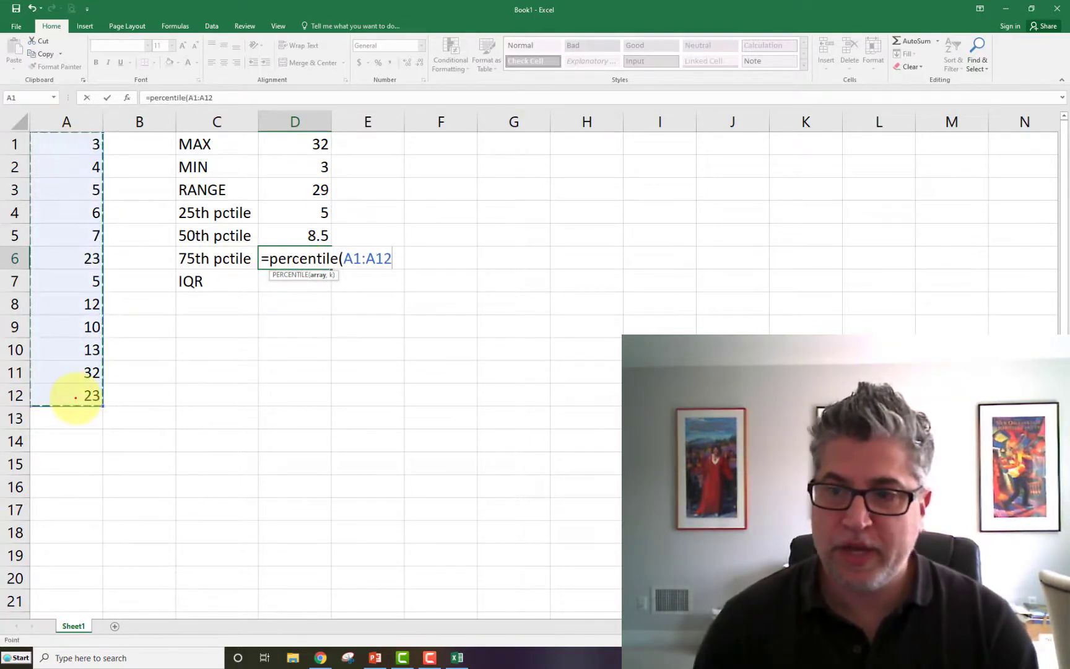
{"action": "type", "text": ","}
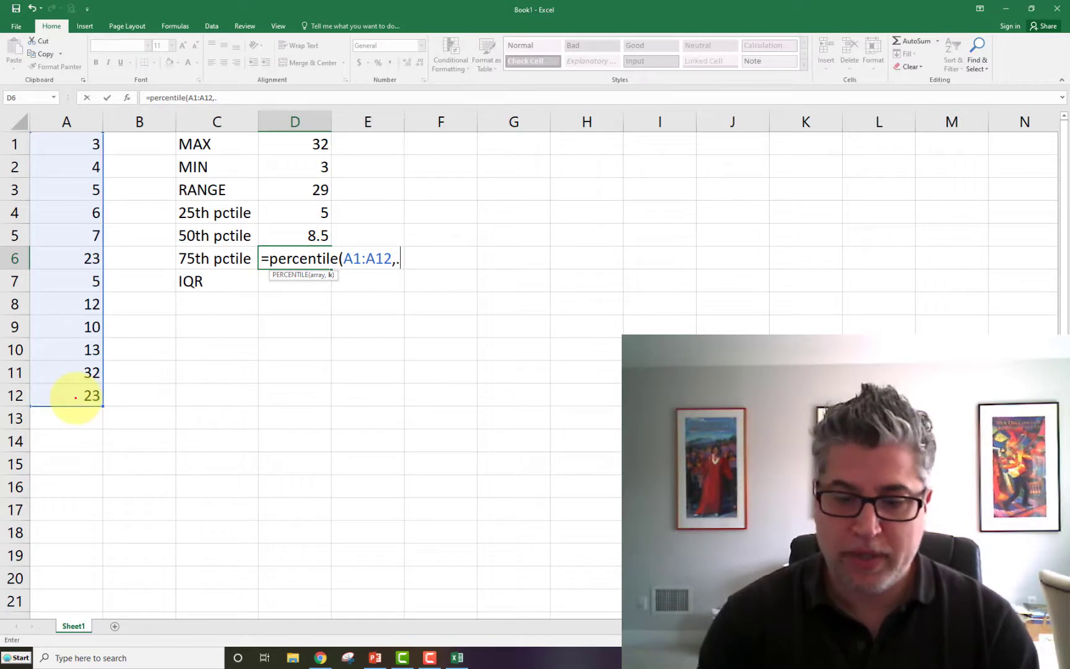
{"action": "type", "text": ".75"}
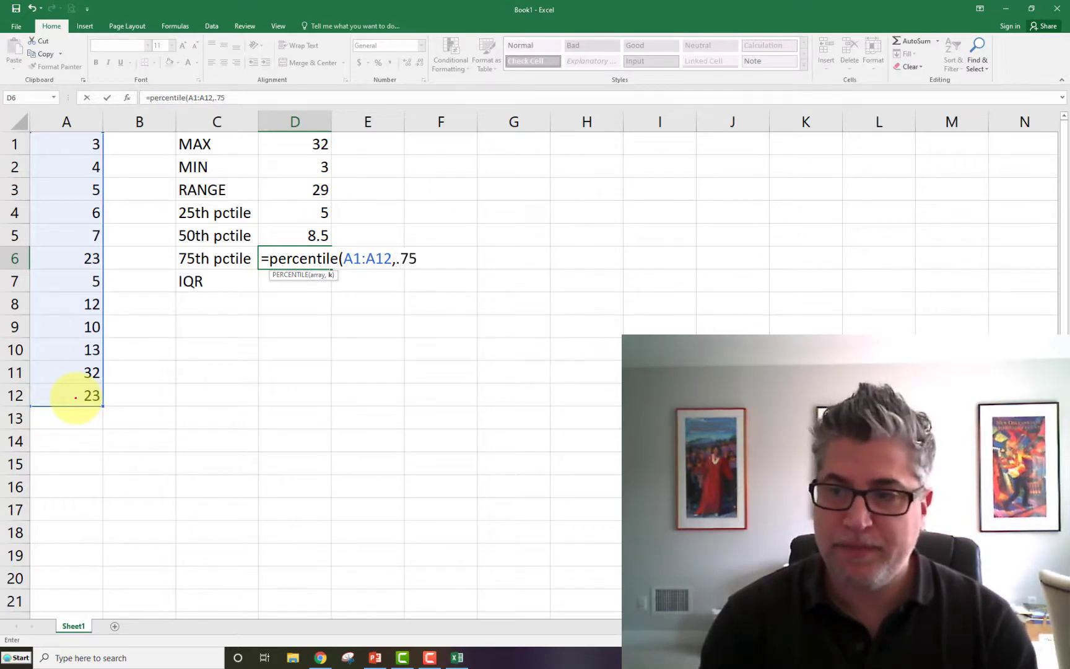
{"action": "type", "text": ")"}
{"action": "key", "text": "Return"}
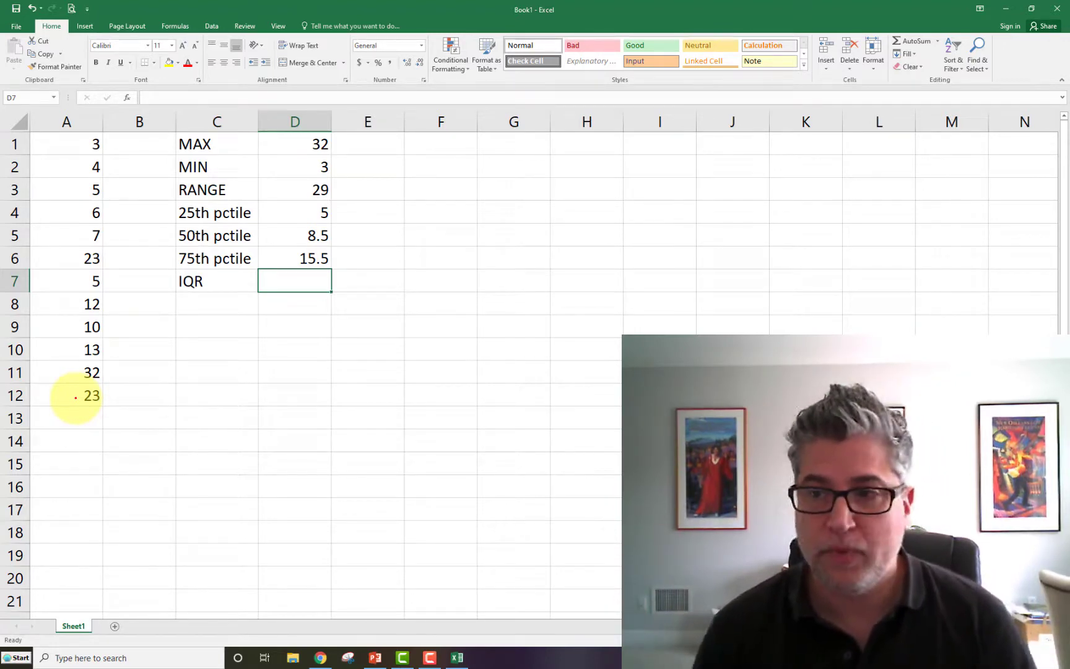
{"action": "left_click", "coordinate": [280, 259]}
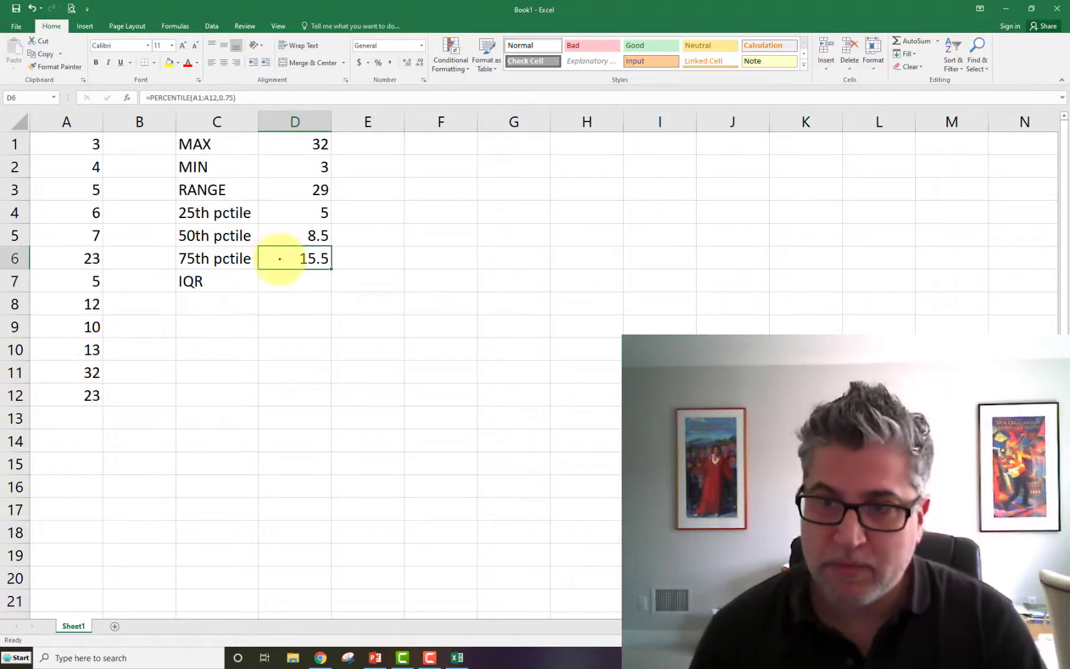
{"action": "left_click", "coordinate": [282, 236]}
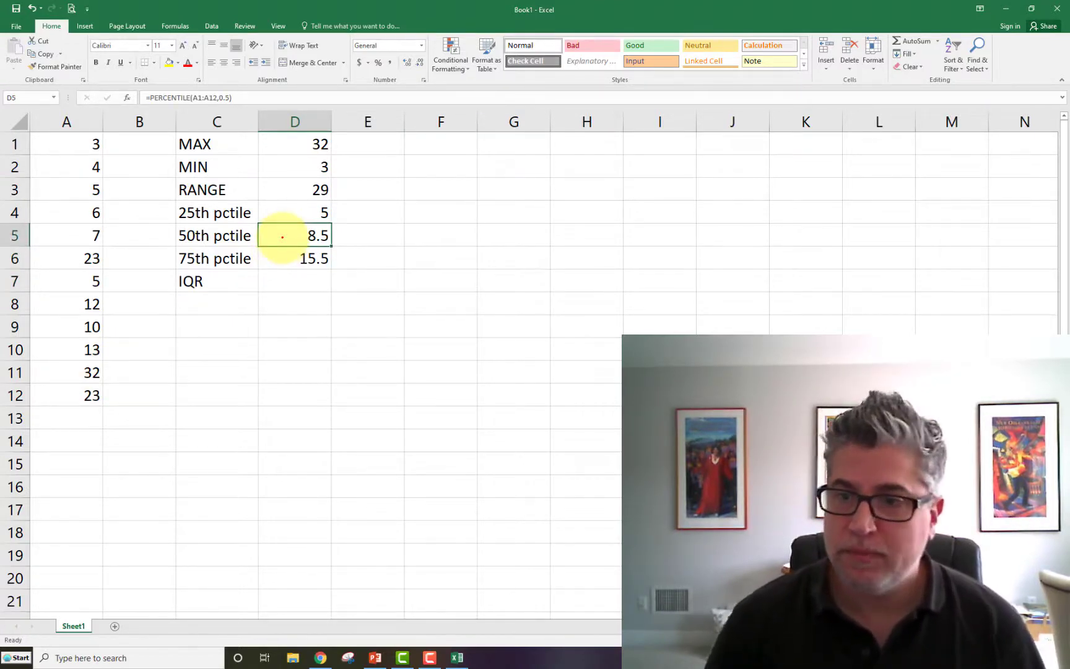
- Begin the IQR formula in cell D7 with the 75th percentile of the data, =percentile(A1:A12,0.75
{"action": "left_click", "coordinate": [288, 276]}
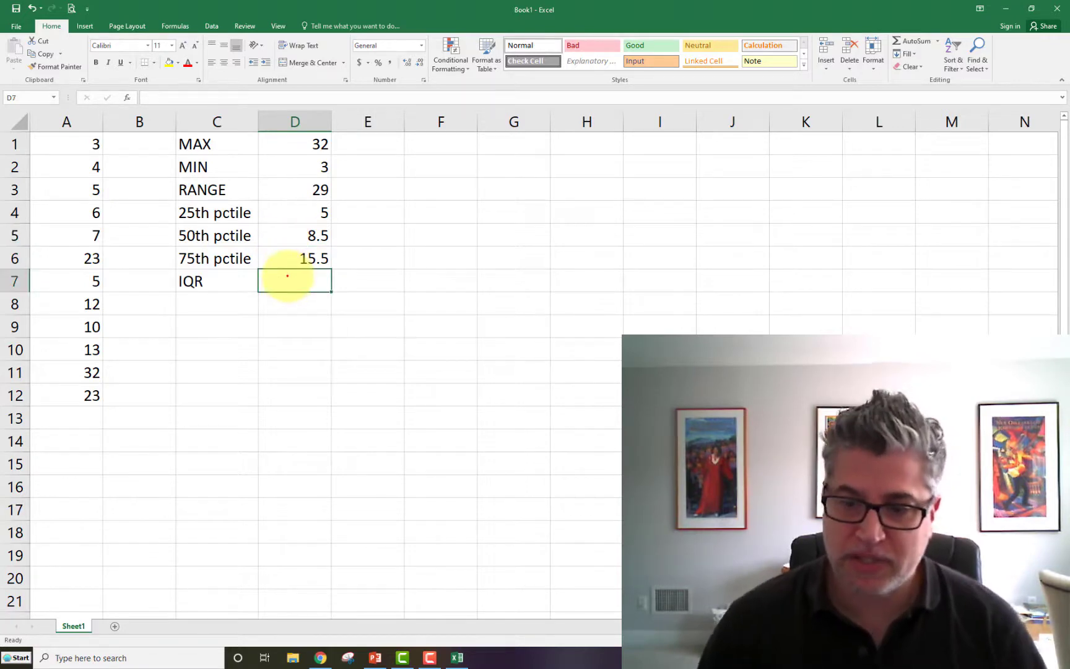
{"action": "type", "text": "="}
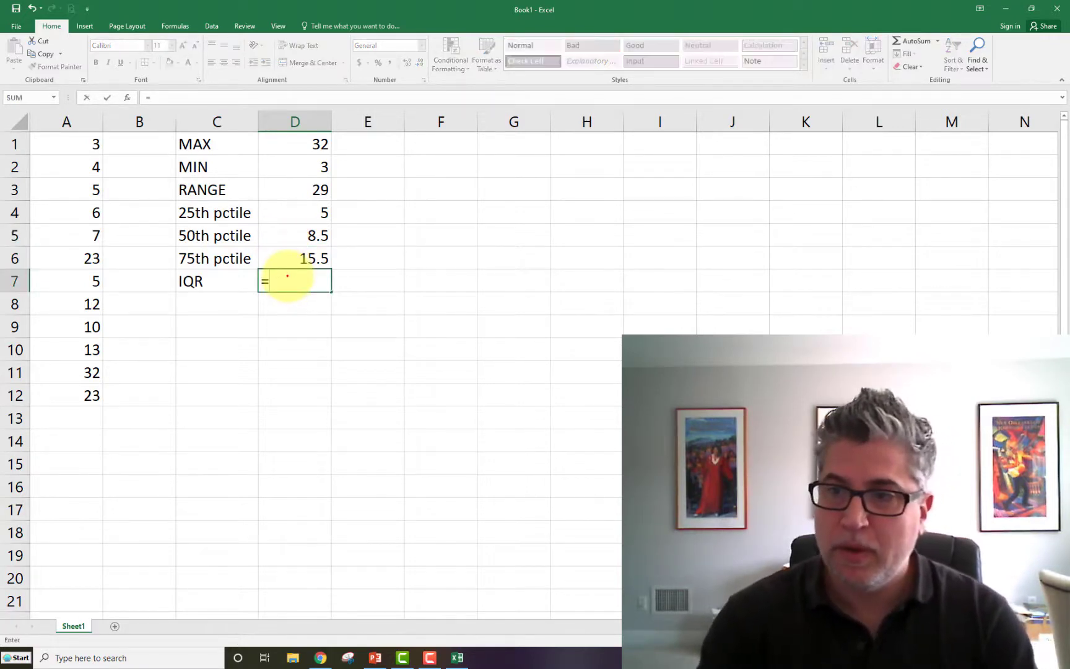
{"action": "type", "text": "percentile("}
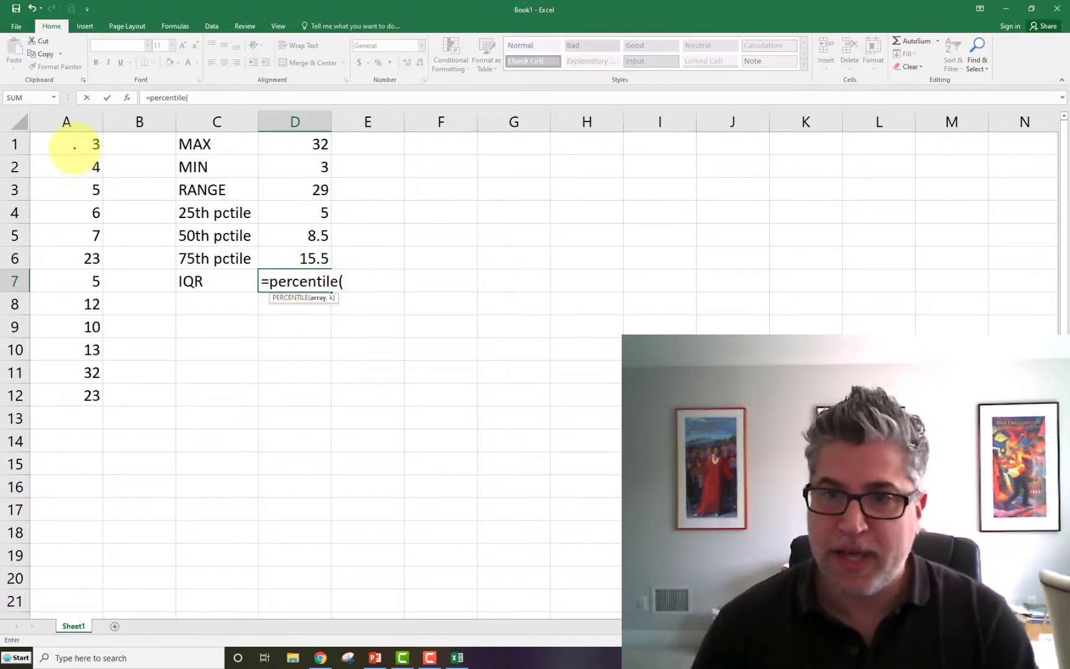
{"action": "left_click_drag", "start_coordinate": [69, 144], "coordinate": [81, 390]}
{"action": "type", "text": ",0"}
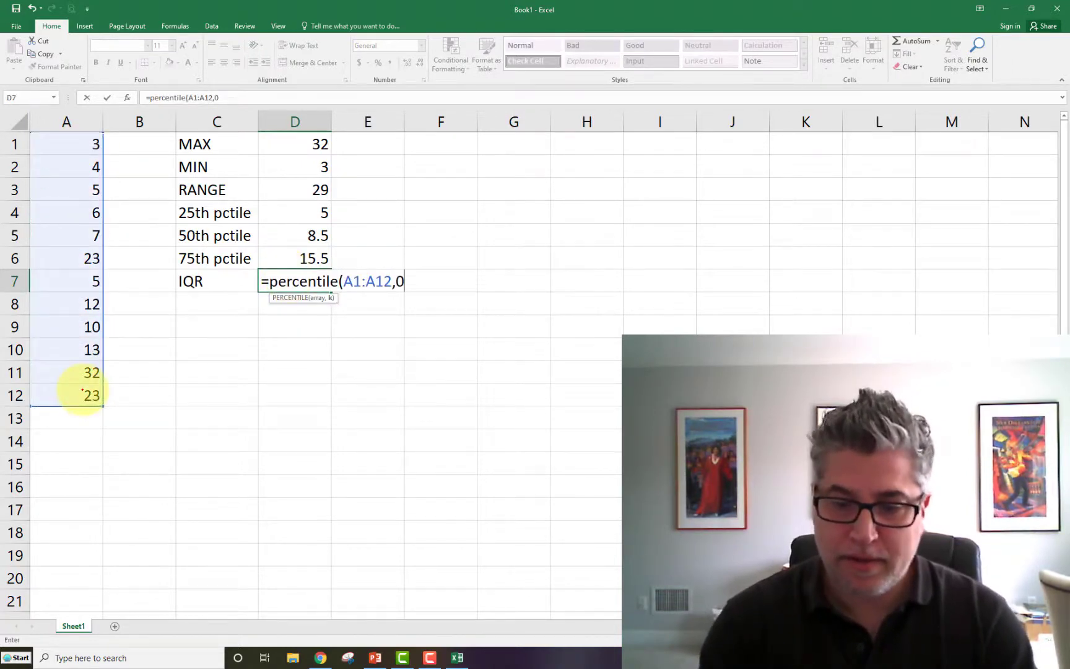
{"action": "type", "text": ".75"}
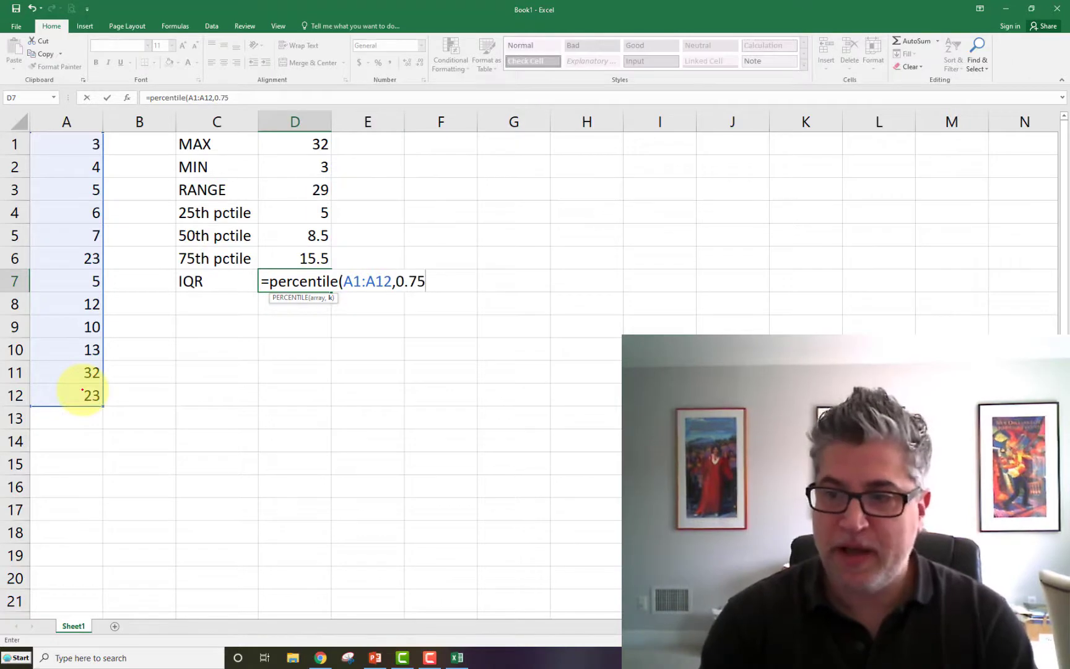
{"action": "type", "text": "_"}
{"action": "key", "text": "BackSpace"}
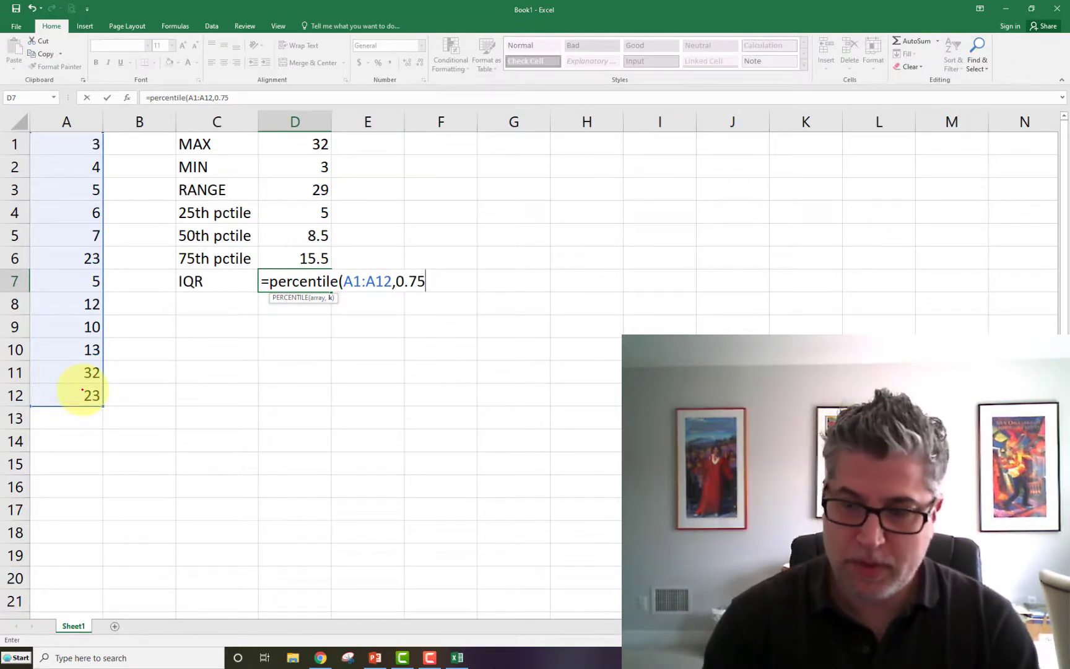
- Complete the IQR formula in cell D7 by subtracting the 25th percentile, percentile(A1:A12,0.25)
{"action": "type", "text": ") - percentile("}
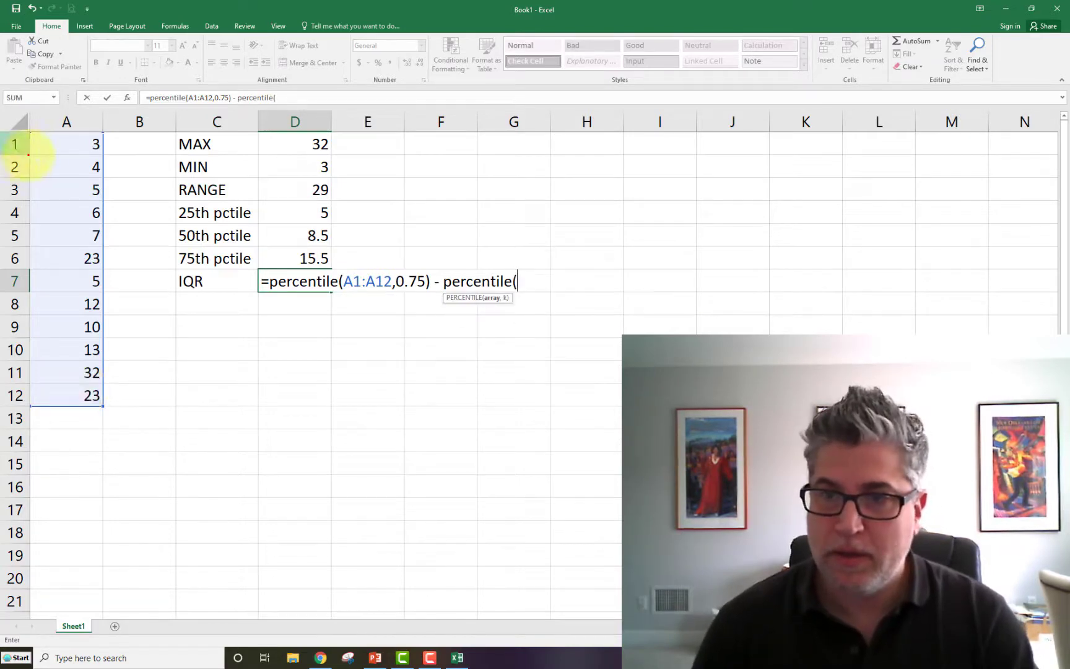
{"action": "left_click_drag", "start_coordinate": [25, 144], "coordinate": [64, 395]}
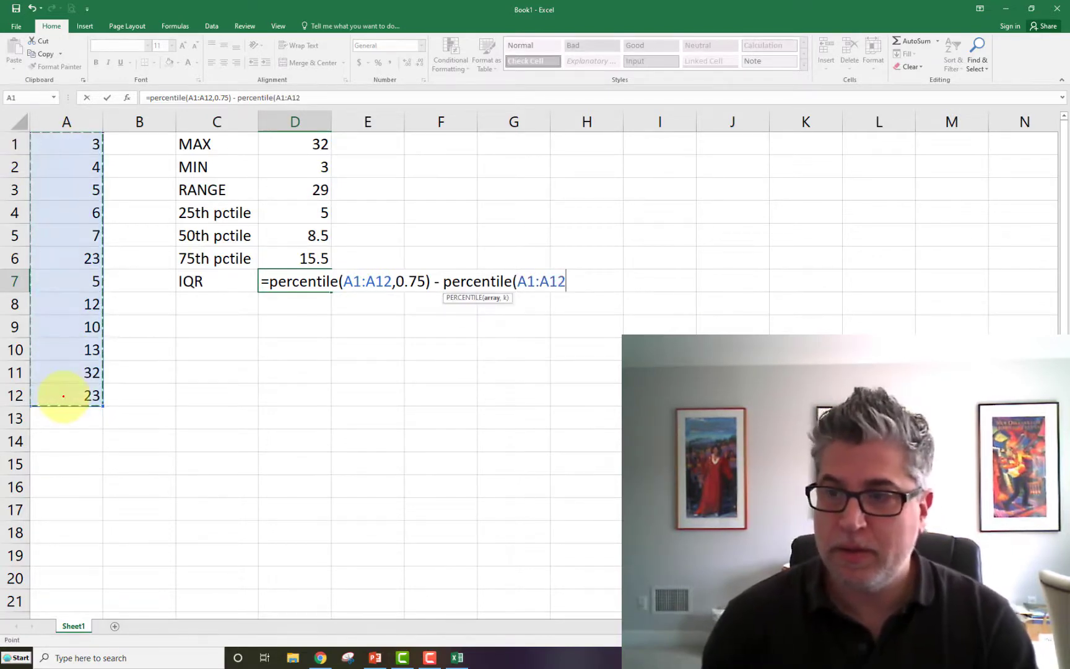
{"action": "type", "text": ",0."}
{"action": "type", "text": "25)"}
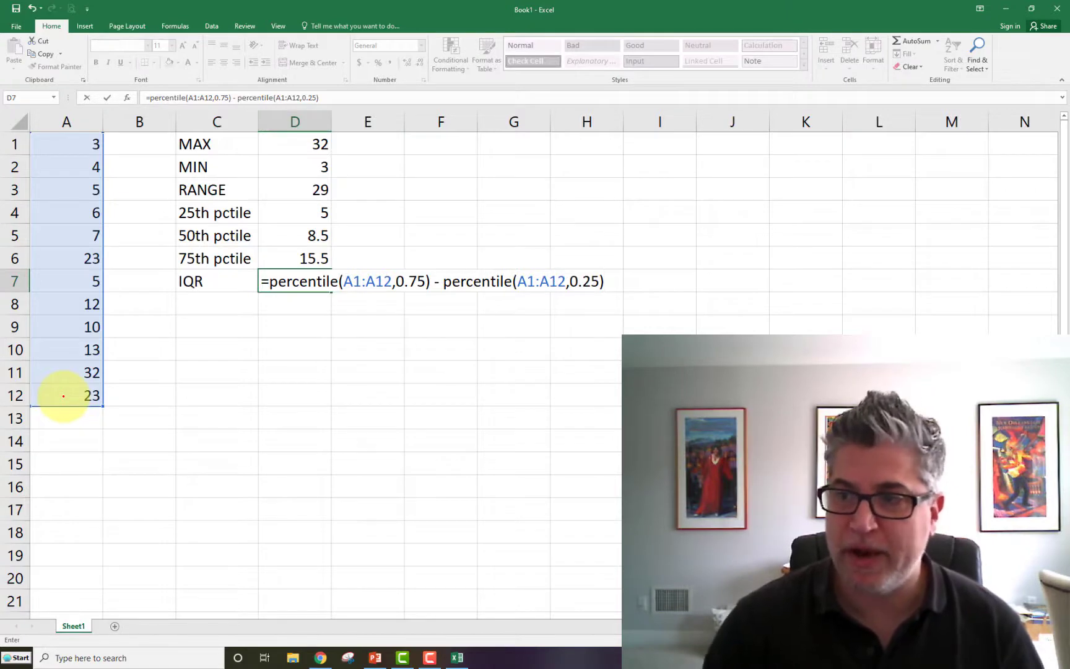
{"action": "key", "text": "Return"}
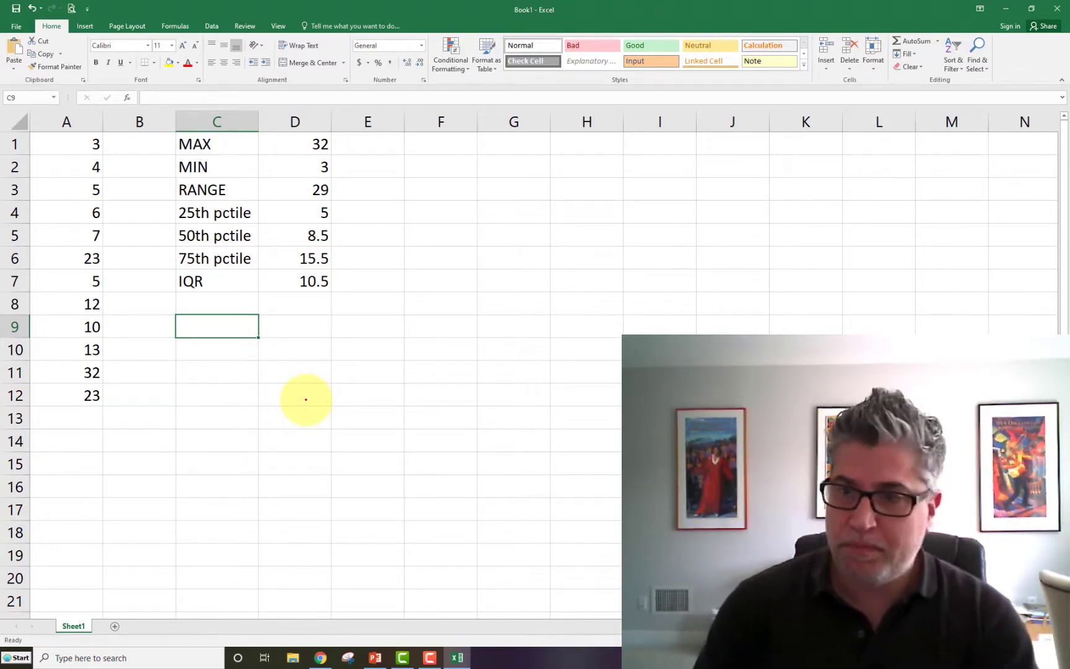
- Label cells C9 to C11 as "1st quart", "2nd quart" and "3rd quart"
{"action": "key", "text": "Up"}
{"action": "key", "text": "Down"}
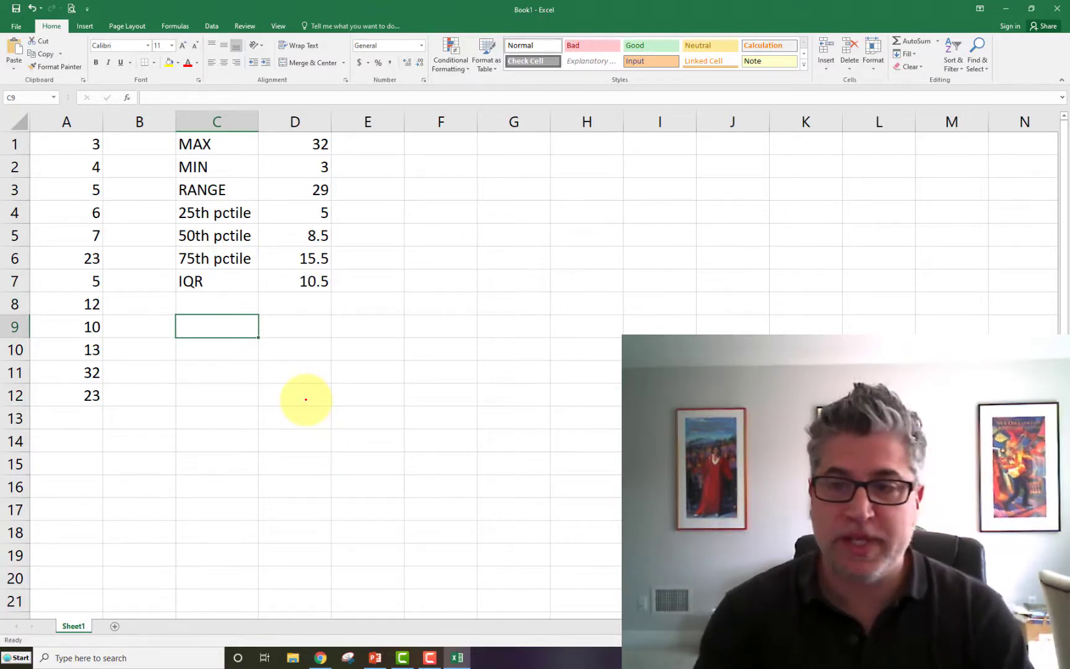
{"action": "type", "text": "1st quart"}
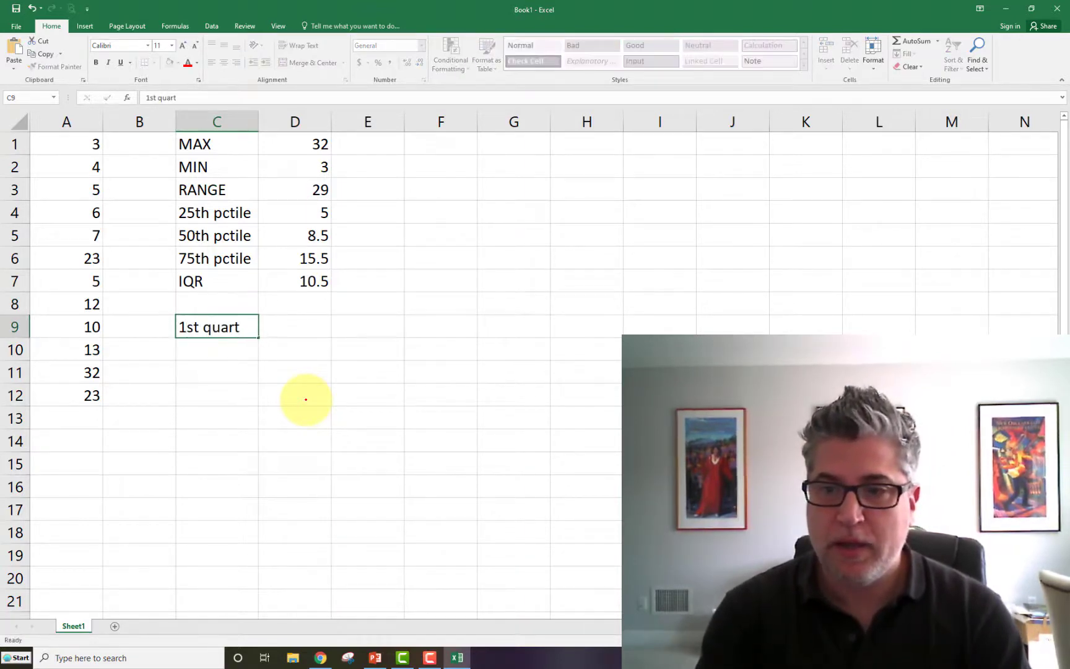
{"action": "key", "text": "Return"}
{"action": "type", "text": "2nd quart"}
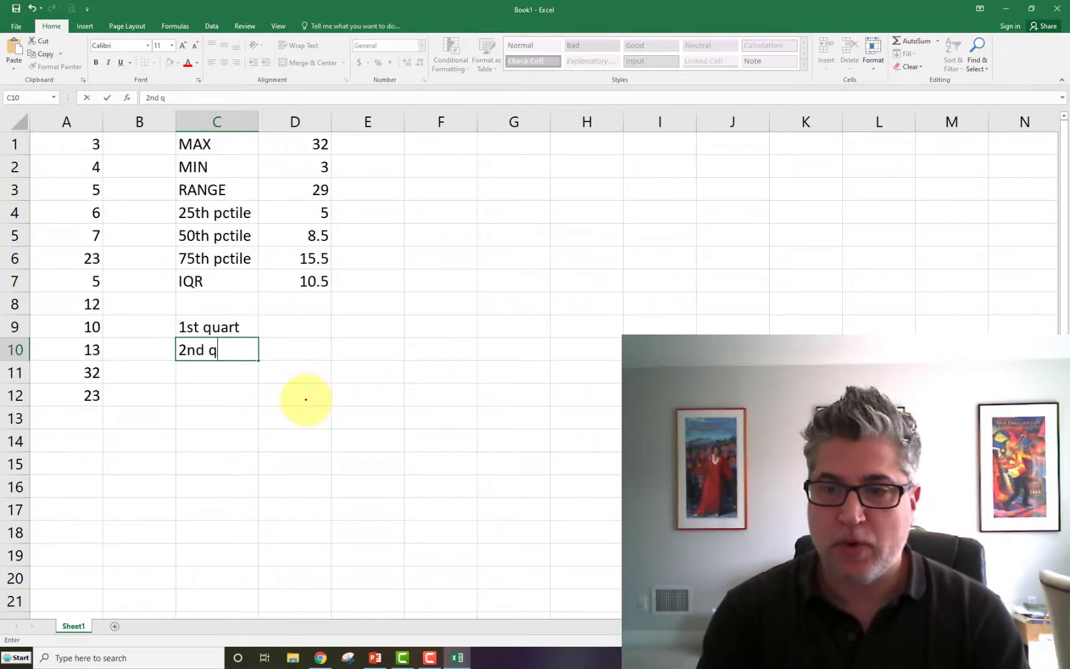
{"action": "key", "text": "Return"}
{"action": "type", "text": "3d"}
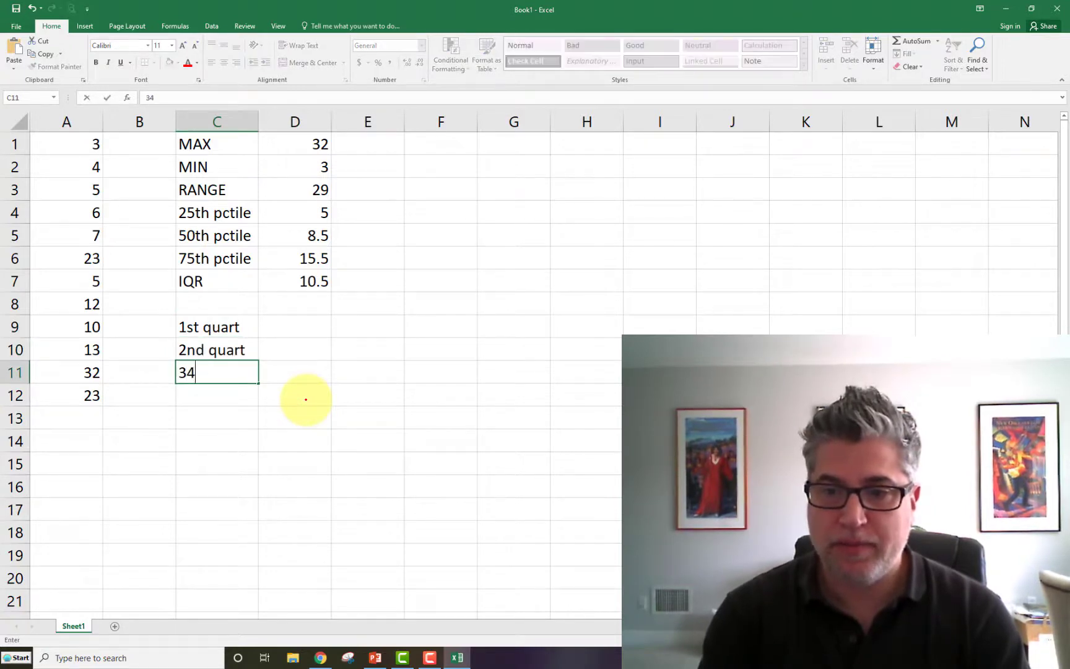
{"action": "key", "text": "BackSpace"}
{"action": "type", "text": "rd quart"}
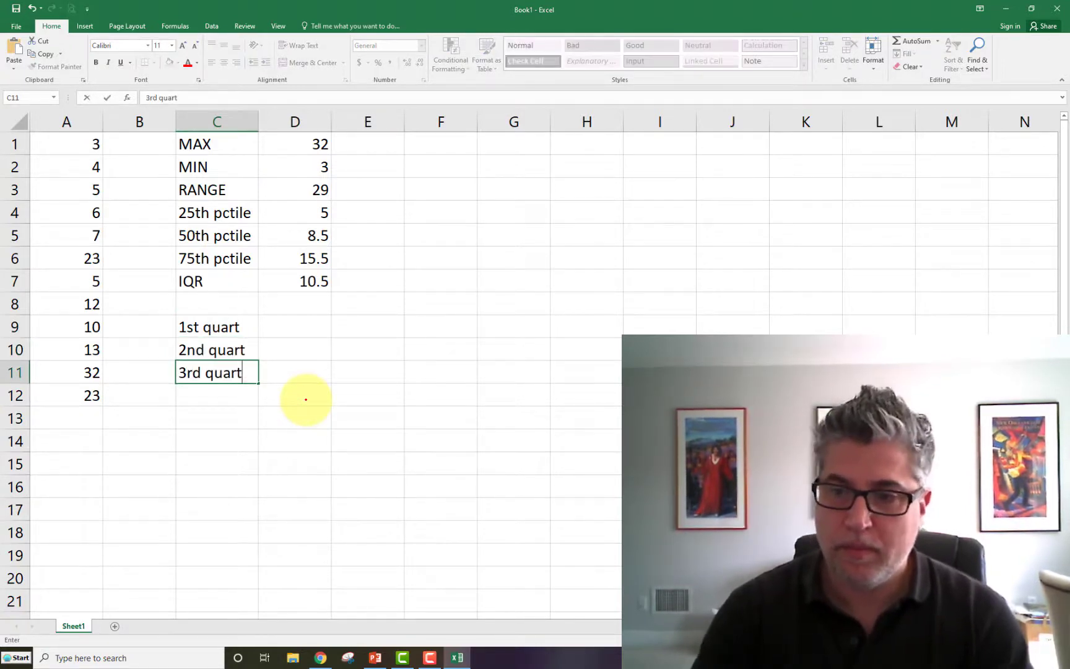
{"action": "key", "text": "Tab"}
- Calculate the first quartile in cell D9 with the formula =quartile(A1:A12,1), and compare it with the 25th percentile row
{"action": "key", "text": "Up"}
{"action": "key", "text": "Up"}
{"action": "type", "text": "="}
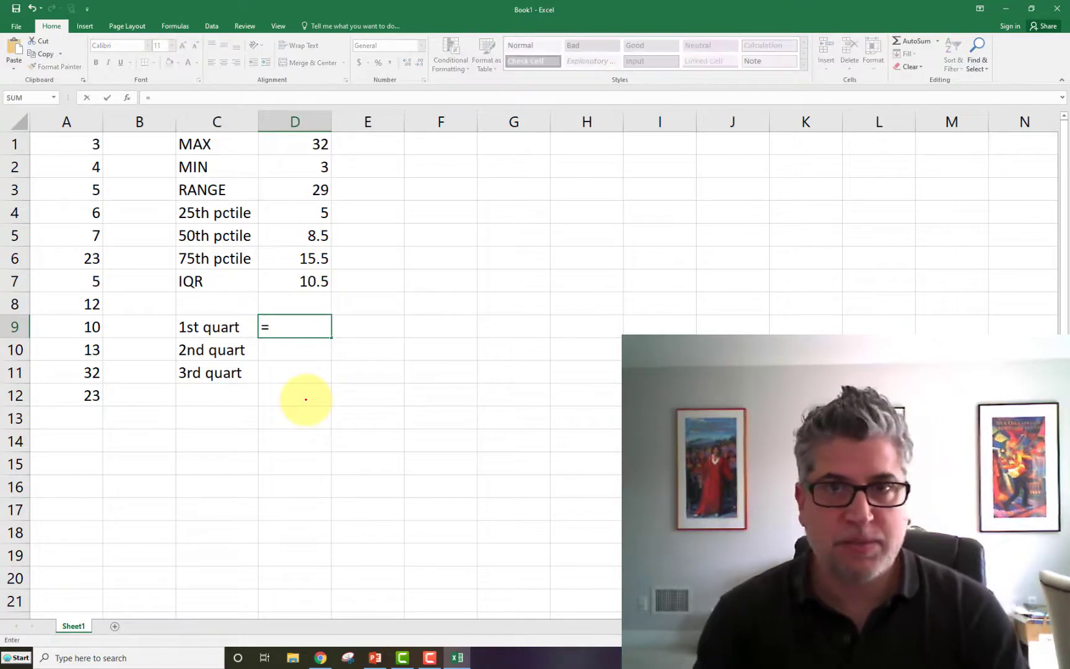
{"action": "type", "text": "quartile("}
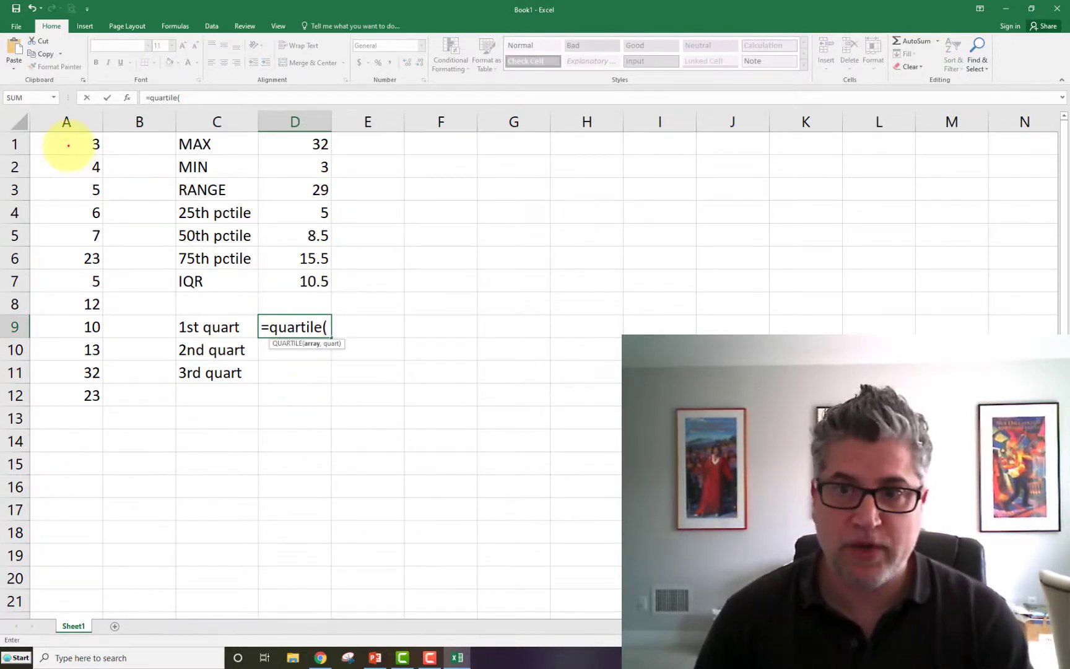
{"action": "left_click_drag", "start_coordinate": [67, 141], "coordinate": [70, 390]}
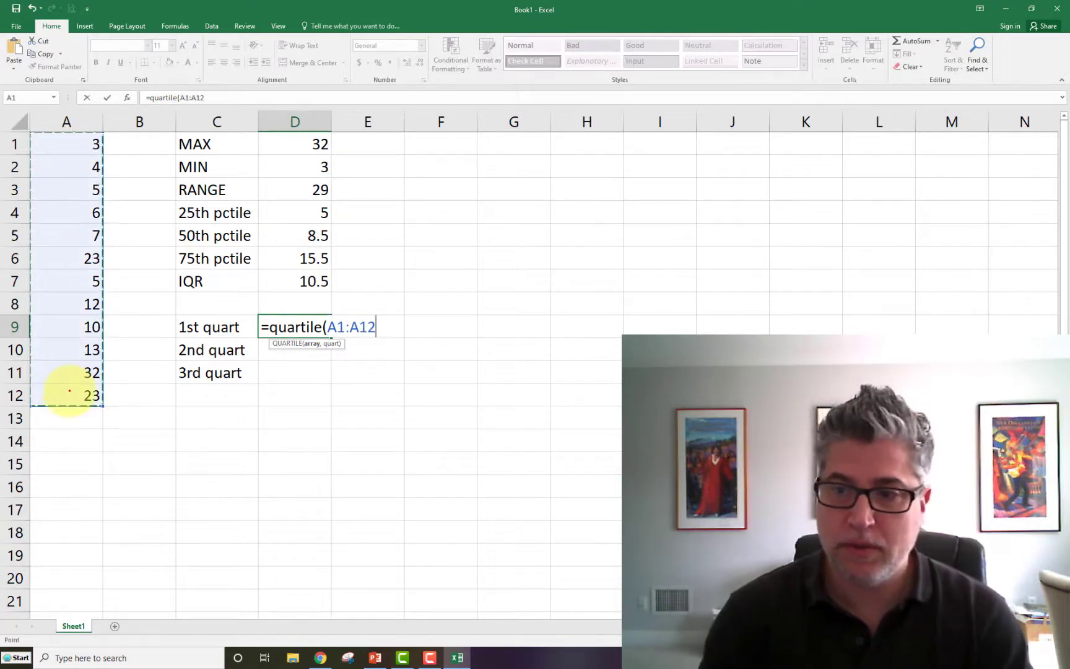
{"action": "type", "text": ","}
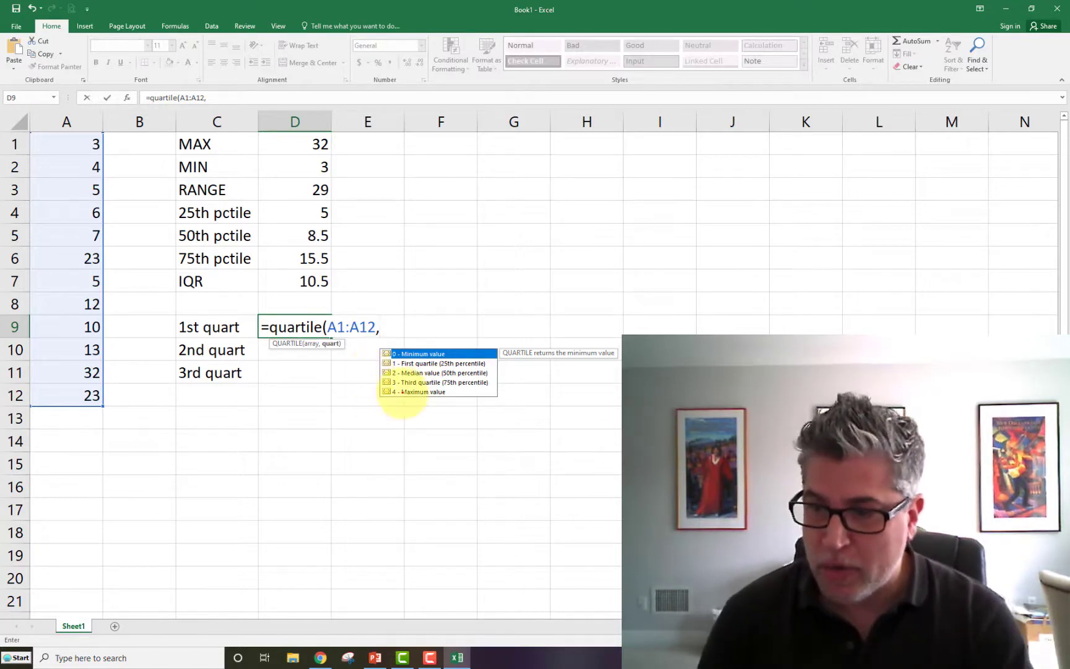
{"action": "type", "text": "1)"}
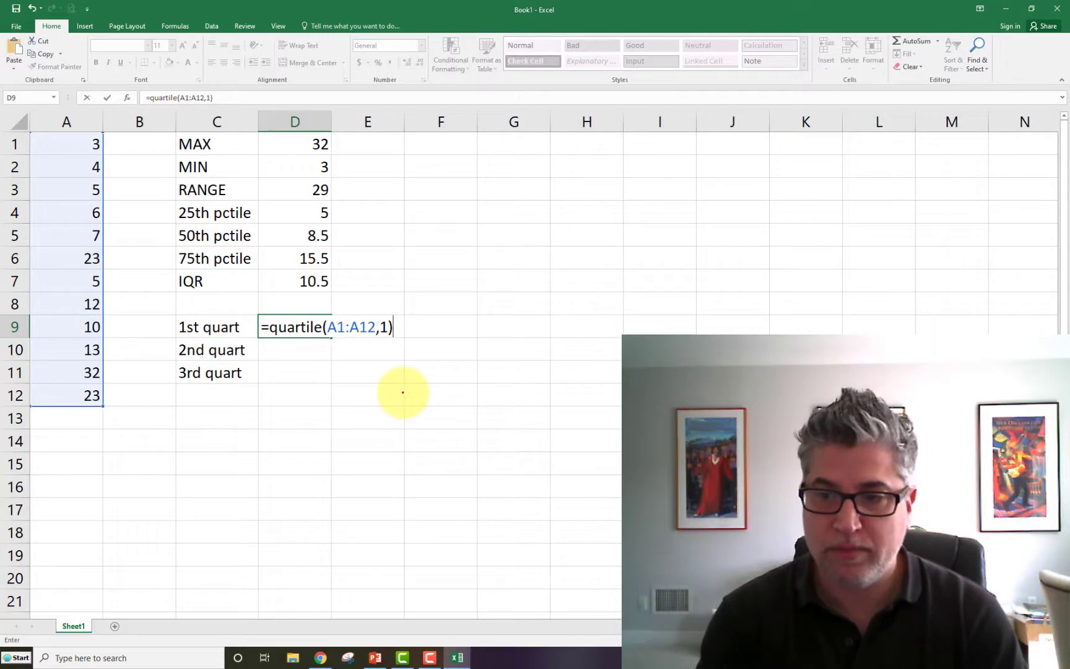
{"action": "key", "text": "Return"}
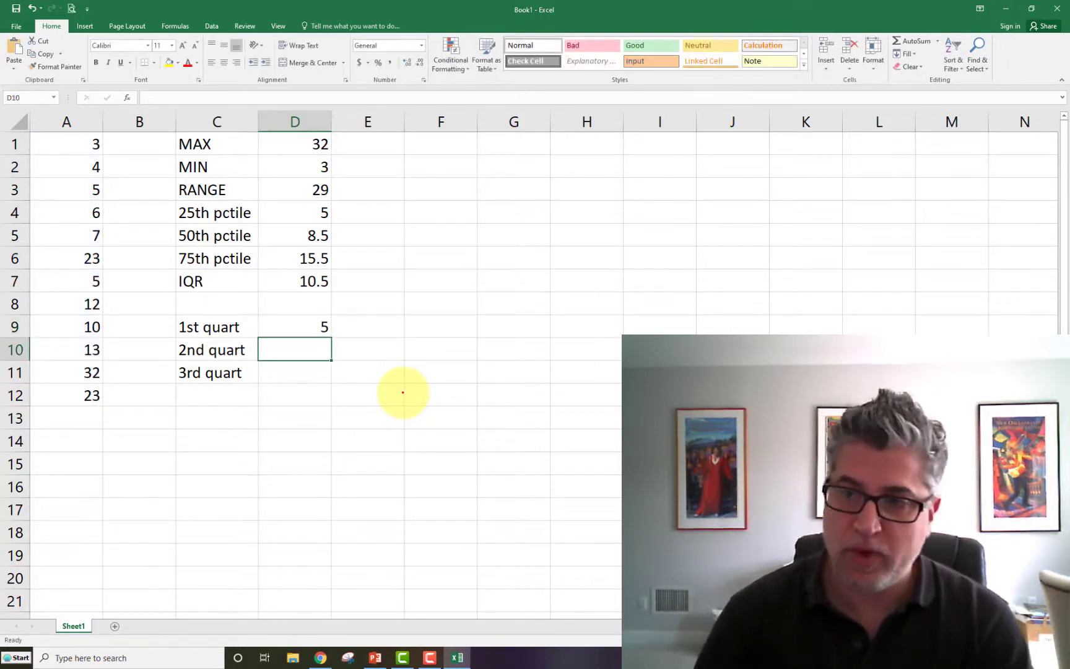
{"action": "left_click_drag", "start_coordinate": [251, 213], "coordinate": [276, 212]}
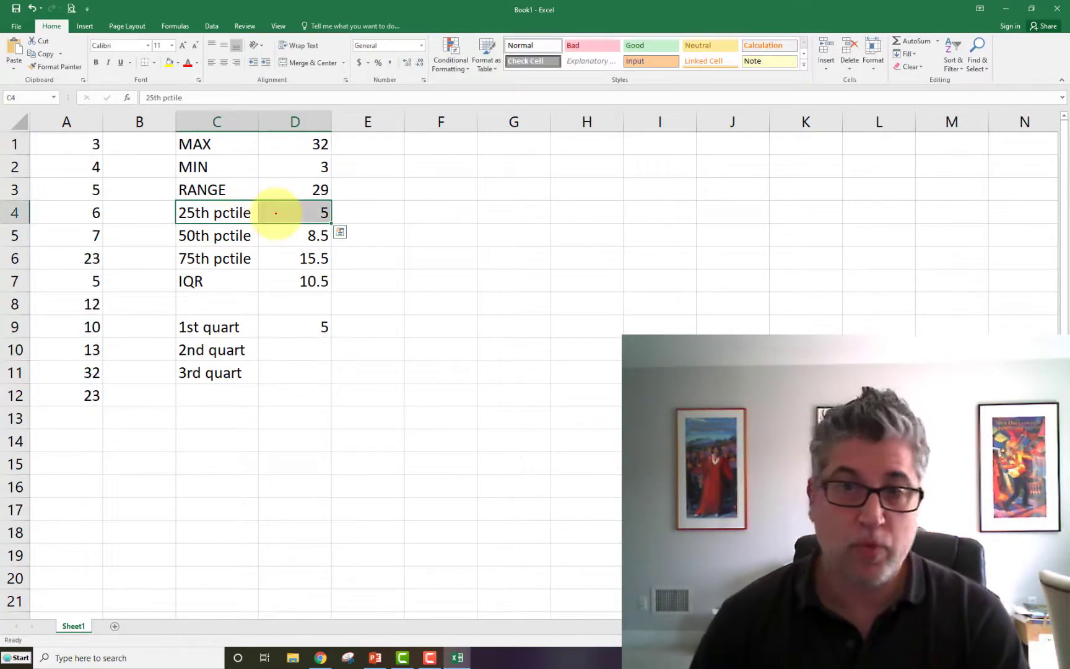
- Calculate the second quartile of the data in cell D10 with the formula =quartile(A1:A12,2)
{"action": "left_click", "coordinate": [278, 344]}
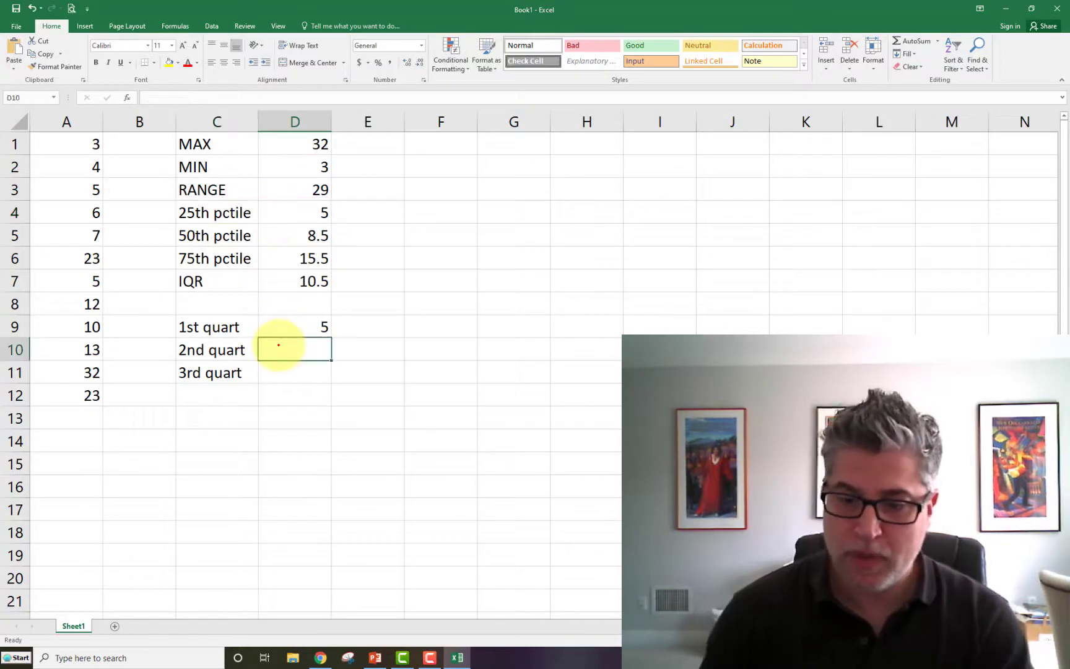
{"action": "type", "text": "=quar"}
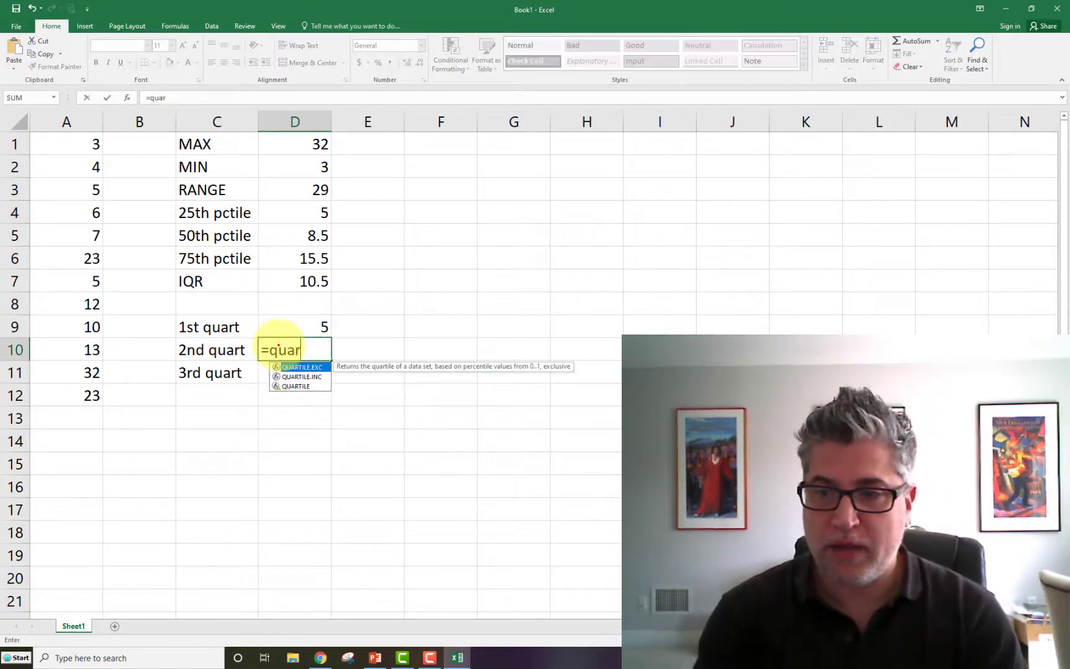
{"action": "type", "text": "tile("}
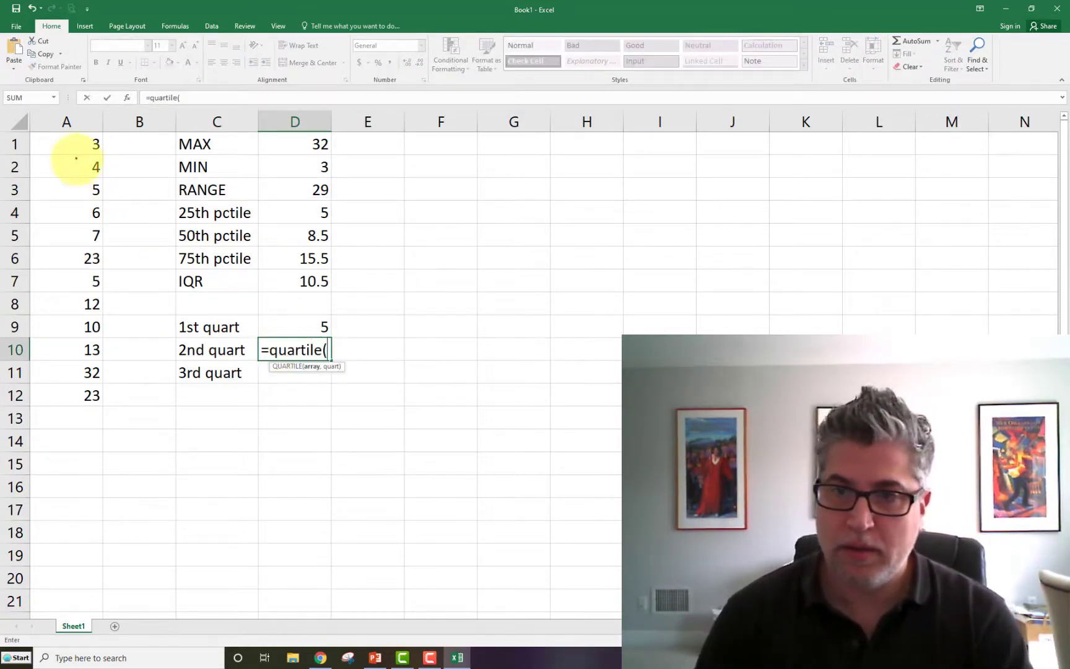
{"action": "left_click_drag", "start_coordinate": [74, 143], "coordinate": [82, 397]}
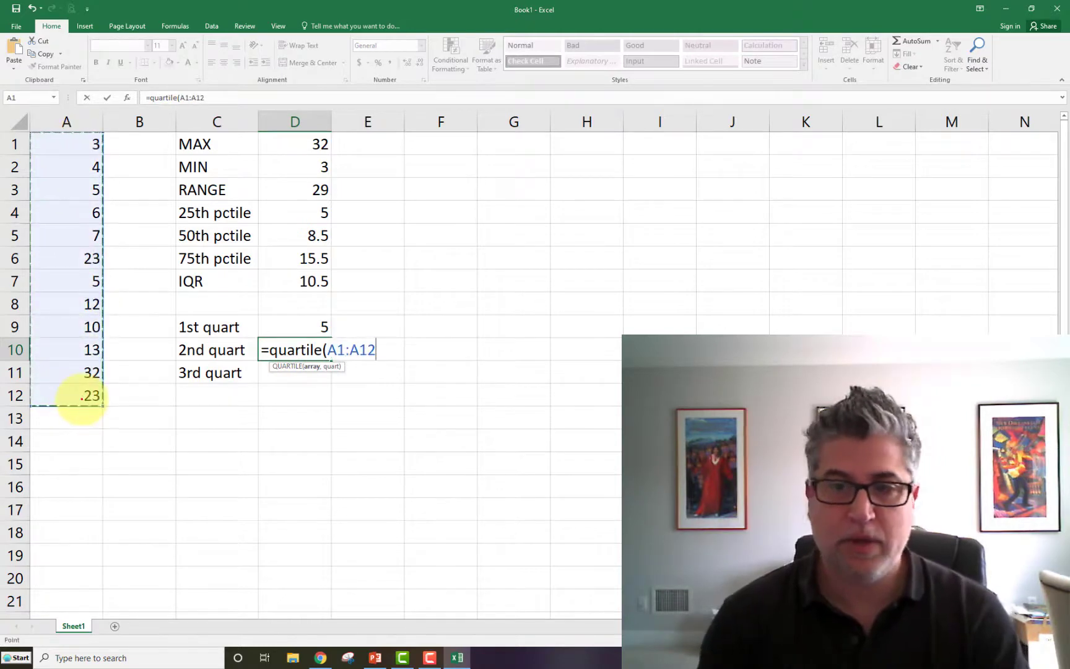
{"action": "type", "text": ","}
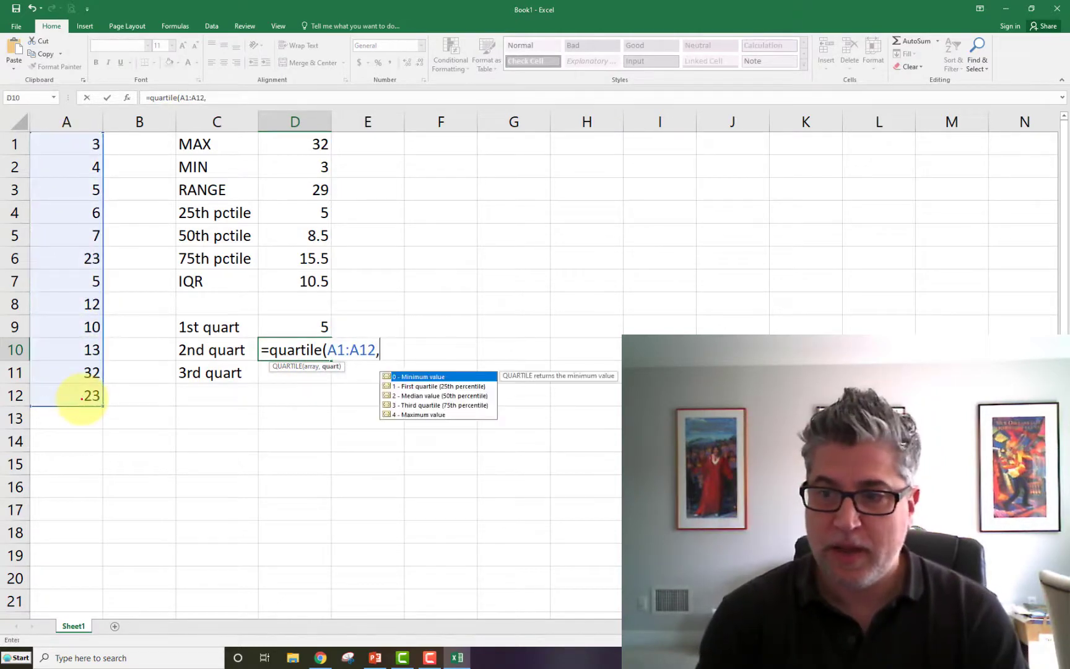
{"action": "type", "text": "2"}
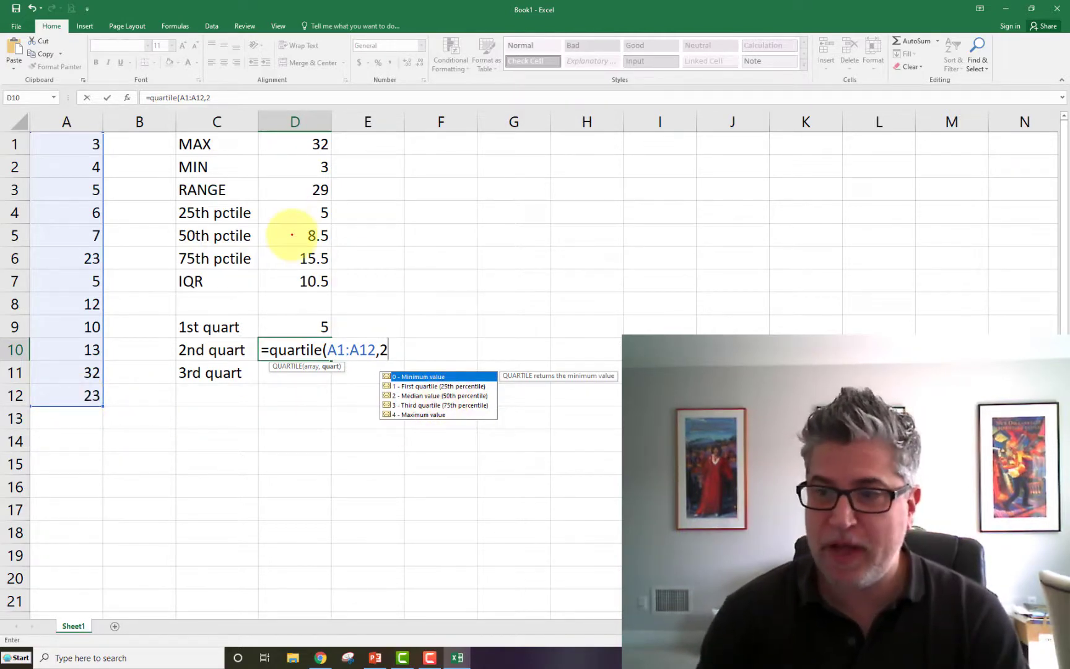
{"action": "key", "text": "Return"}
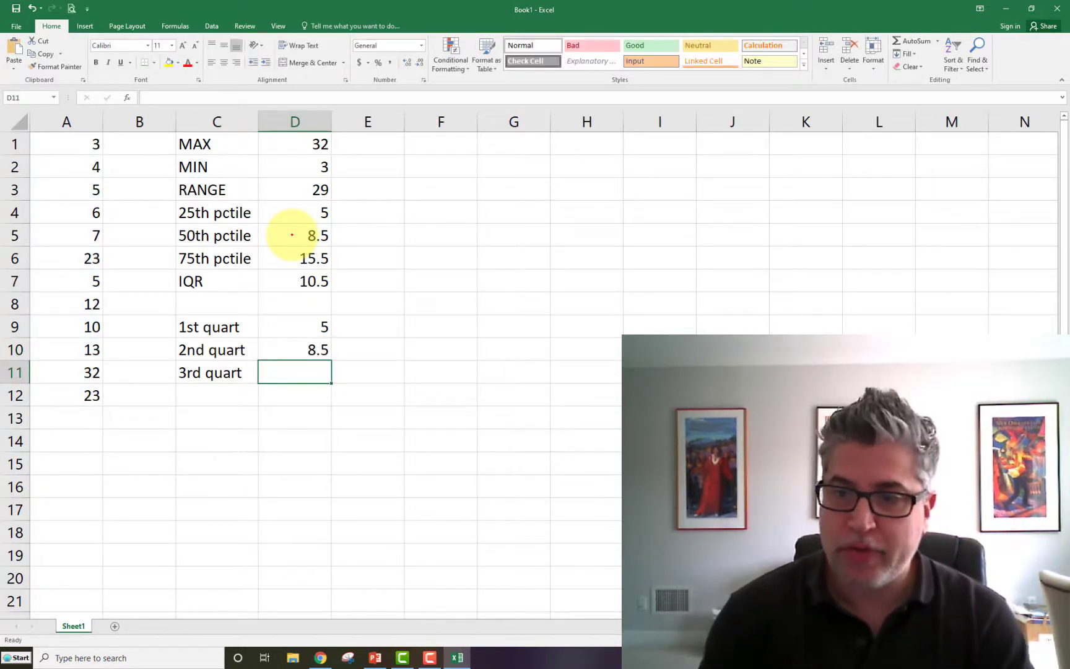
- Calculate the third quartile of the data in cell D11 with the formula =quartile(A1:A12,3)
{"action": "type", "text": "=quartile("}
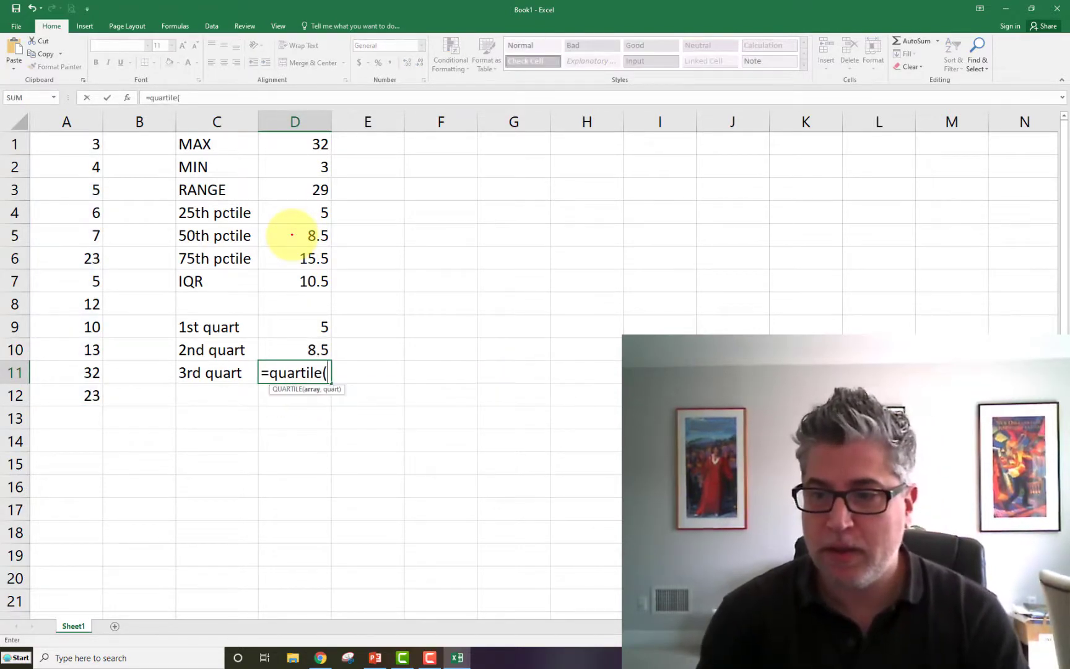
{"action": "left_click_drag", "start_coordinate": [67, 143], "coordinate": [73, 390]}
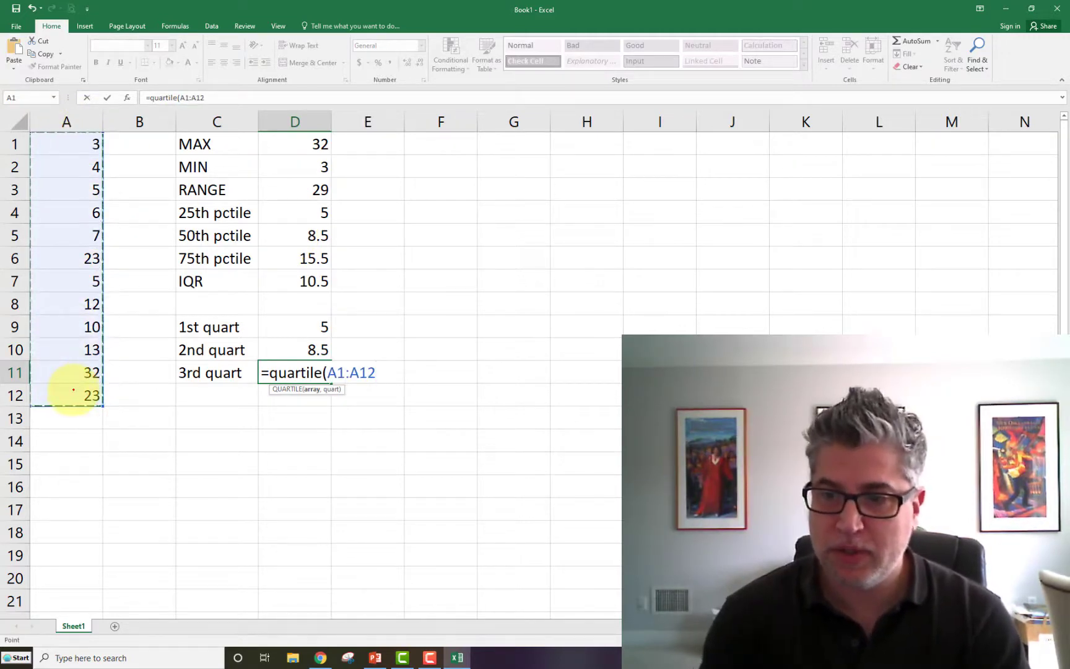
{"action": "type", "text": ",3)"}
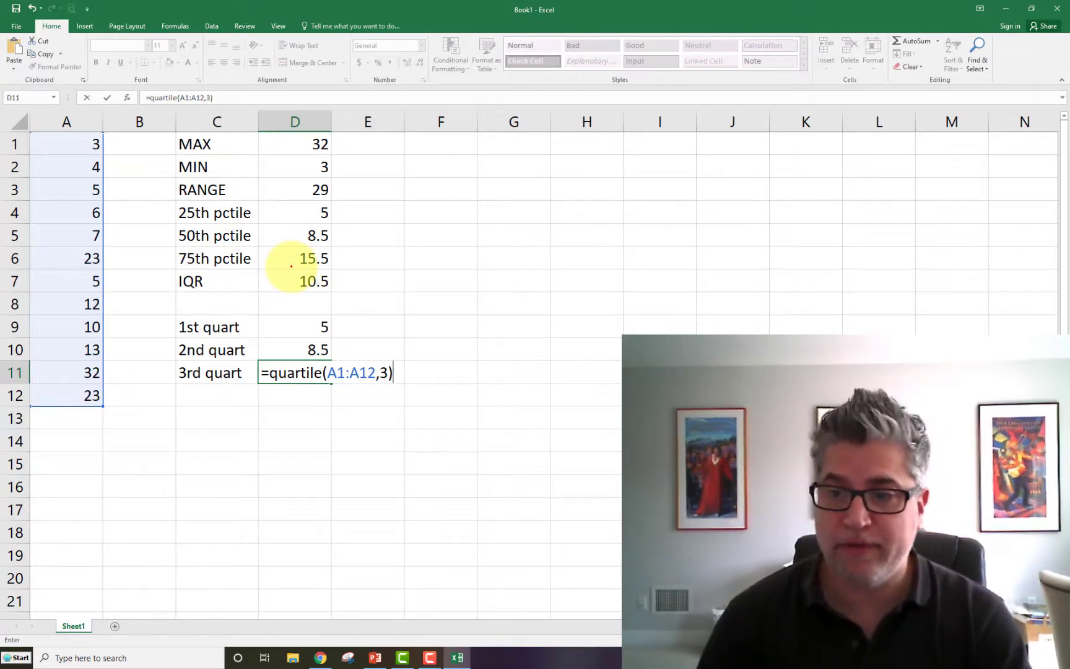
{"action": "key", "text": "Return"}
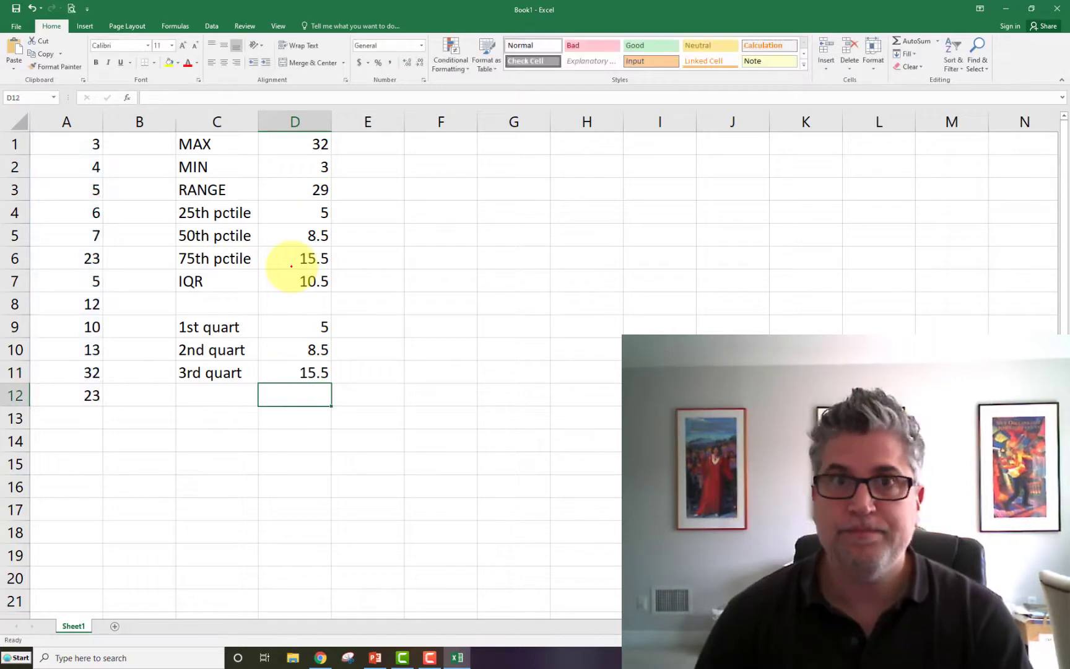